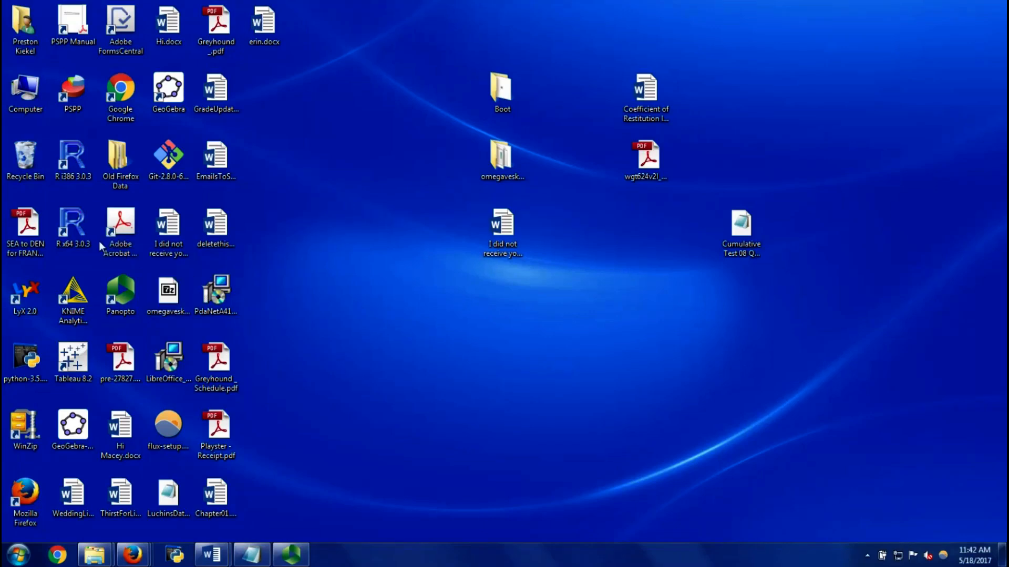
# Launch R x64 3.0.3 from the desktop and bring the R Console in front of R Commander
pyautogui.doubleClick(82, 236)
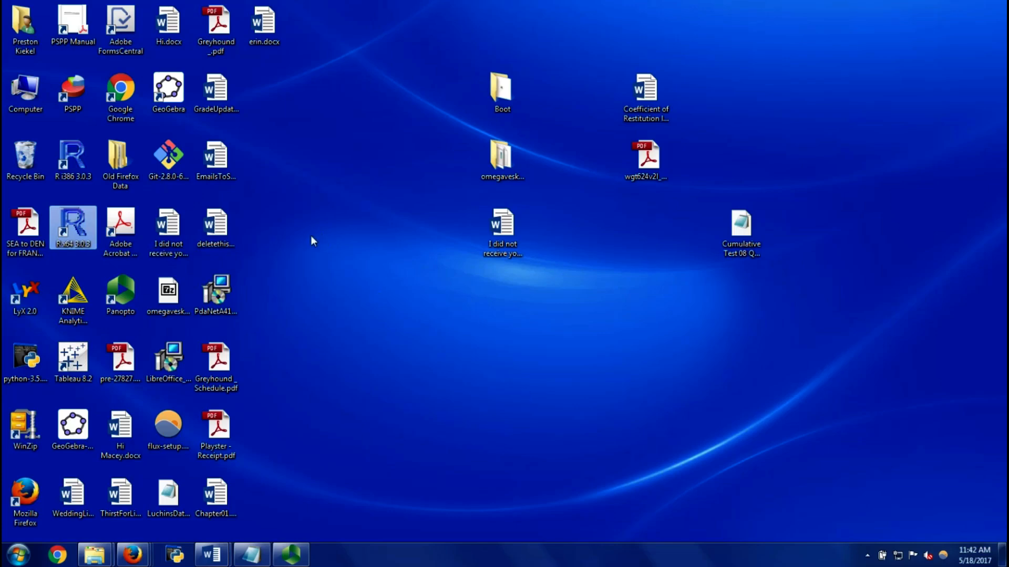
pyautogui.doubleClick(72, 230)
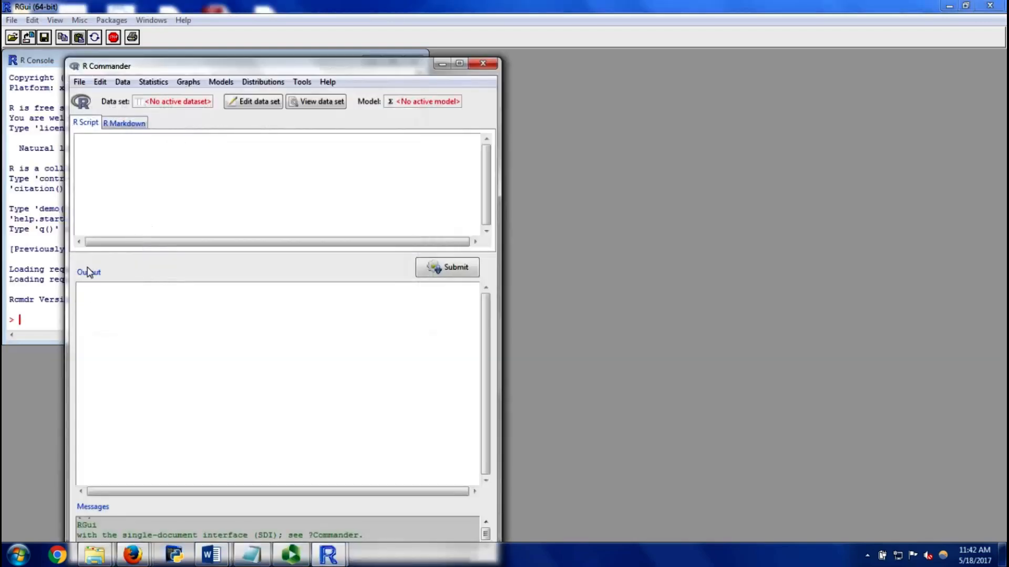
pyautogui.click(33, 322)
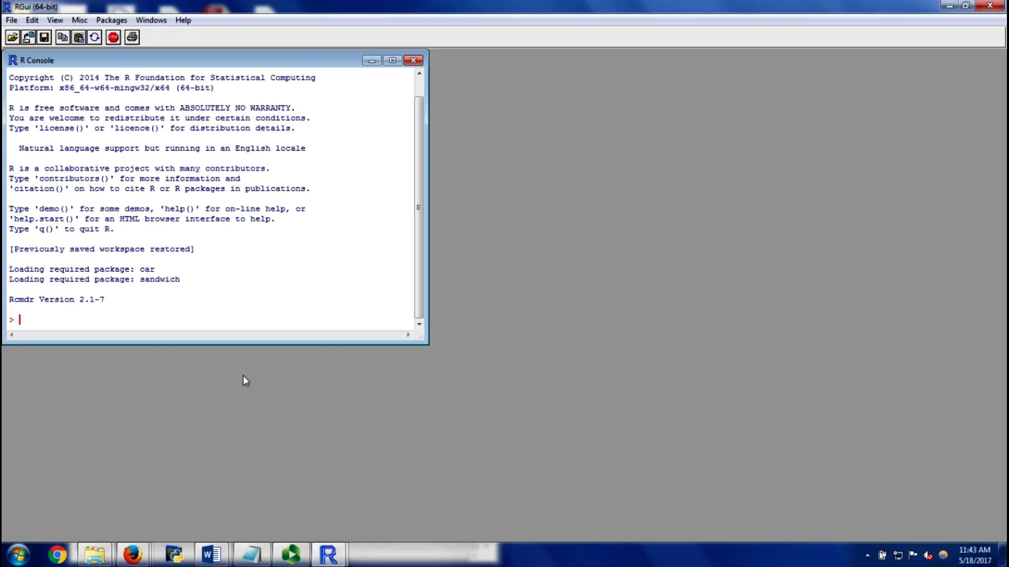
# Switch to the Word document Document5 and examine the capitalization in the library(Rcmdr) command
pyautogui.click(213, 557)
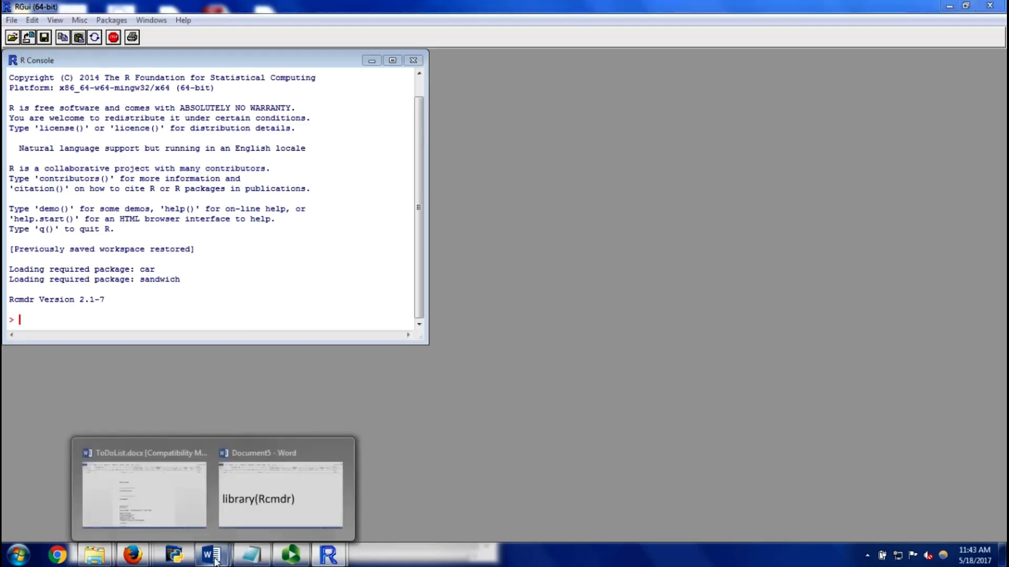
pyautogui.click(269, 501)
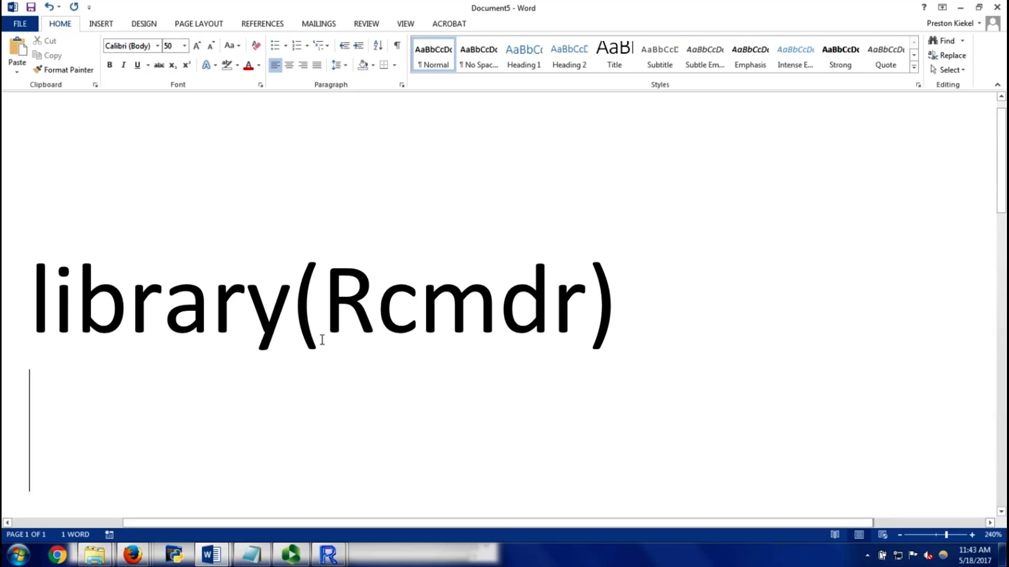
pyautogui.moveTo(323, 341); pyautogui.dragTo(367, 330)
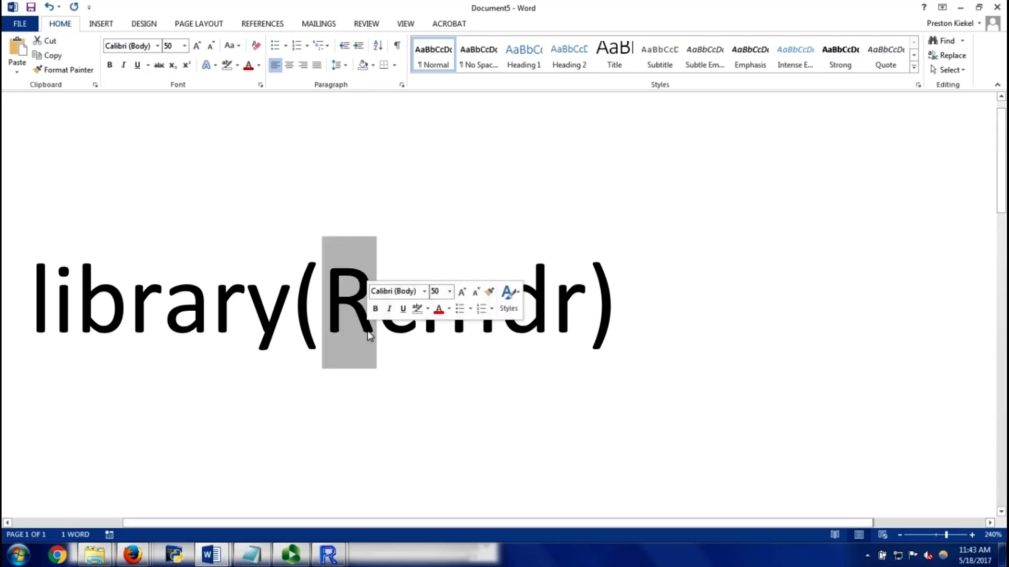
pyautogui.click(318, 446)
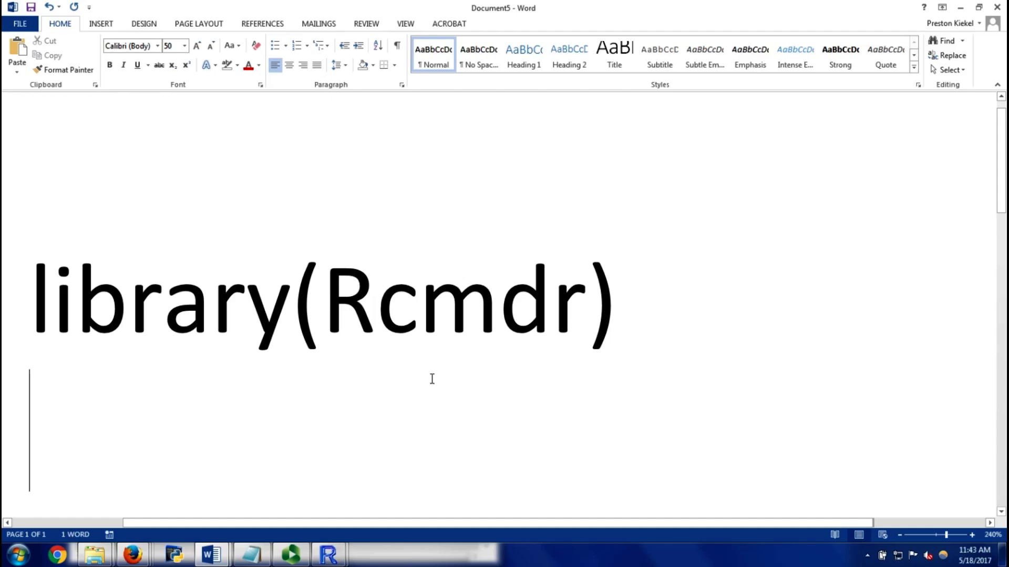
# Switch back to R Commander, load the RcmdrPlugin.EZR plug-in and restart the Commander
pyautogui.hotkey('alt', 'Tab')
pyautogui.hotkey('alt', 'Tab')
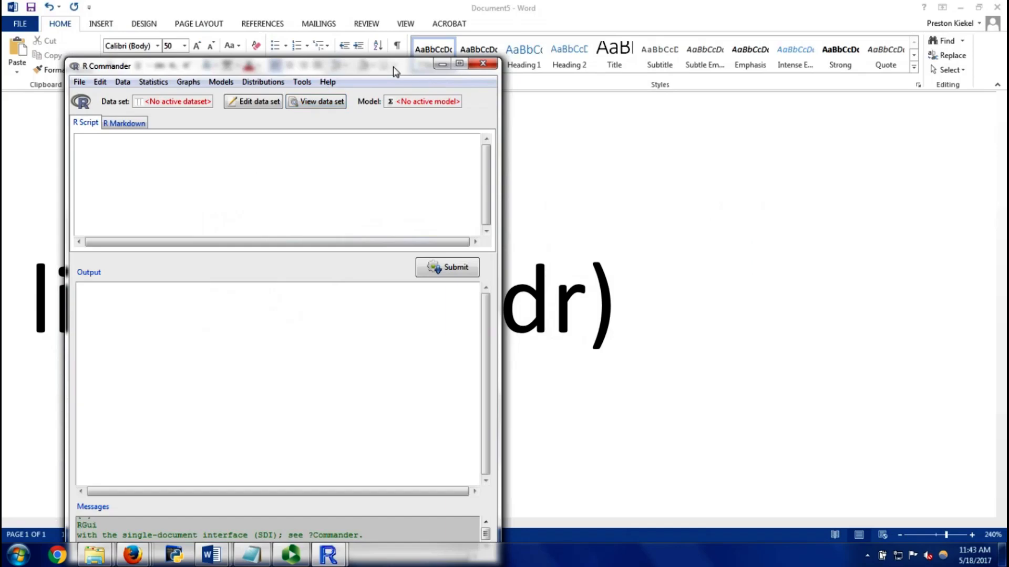
pyautogui.moveTo(396, 66); pyautogui.dragTo(391, 25)
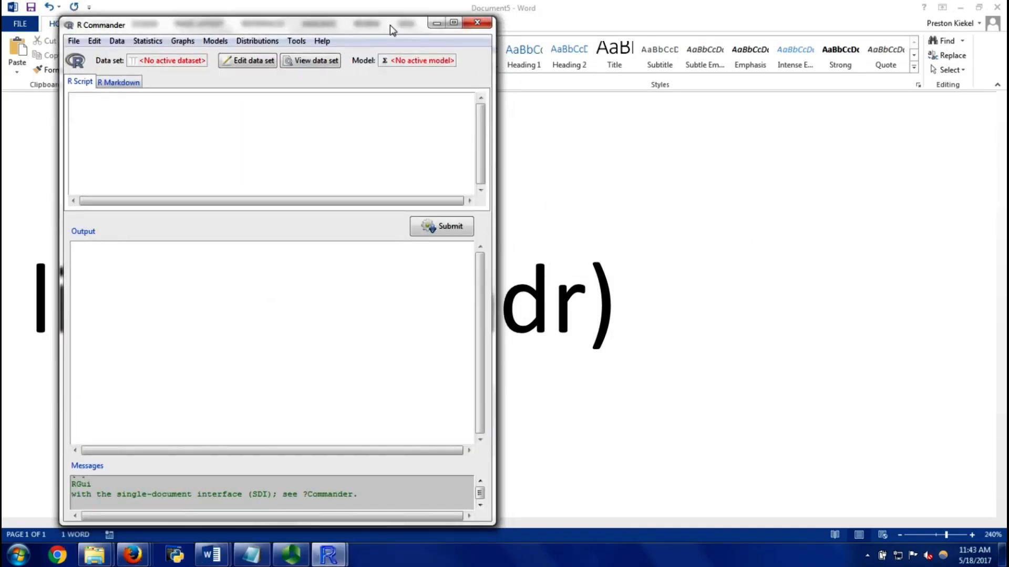
pyautogui.click(298, 42)
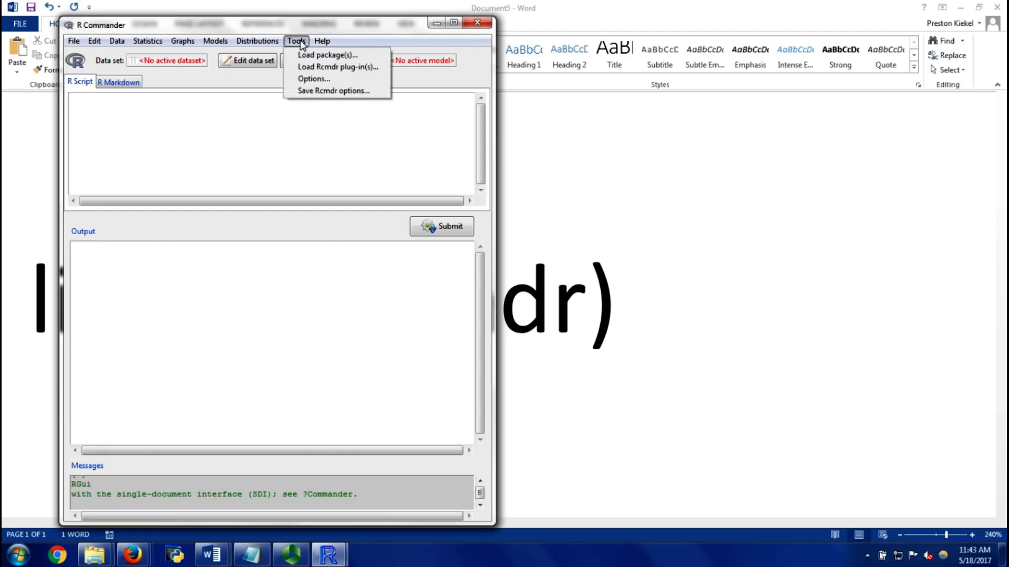
pyautogui.click(339, 68)
pyautogui.click(181, 143)
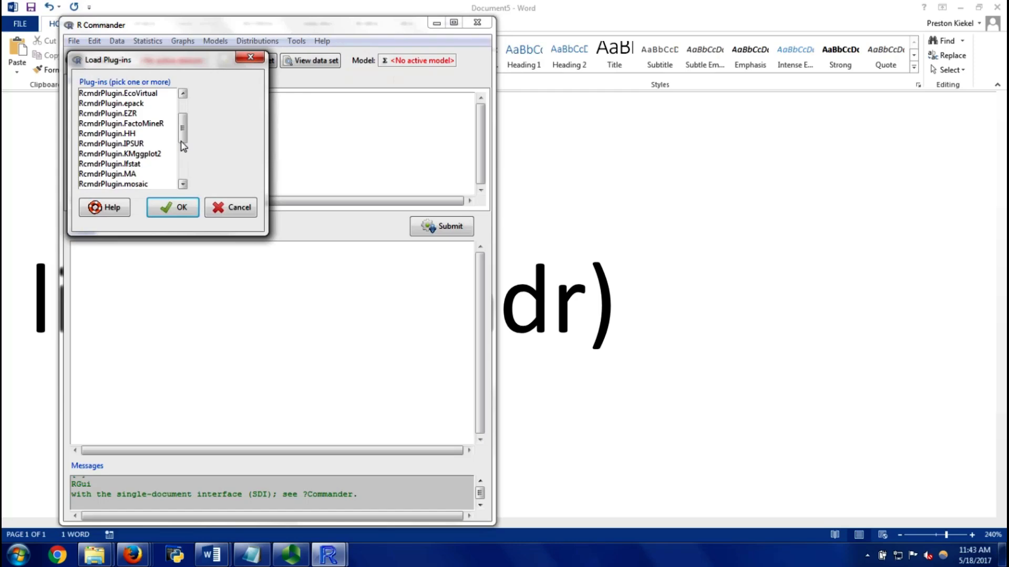
pyautogui.click(132, 114)
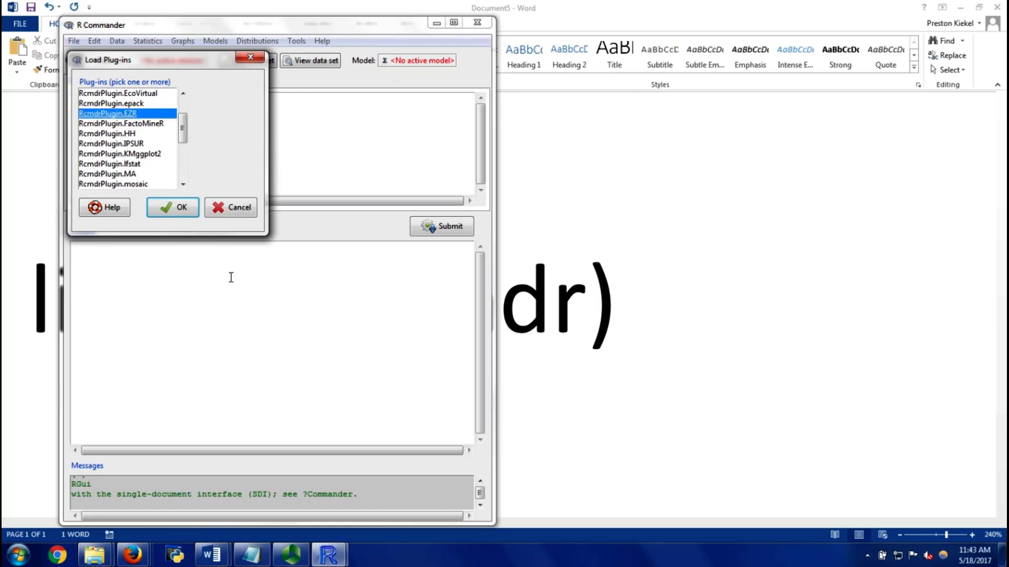
pyautogui.click(183, 211)
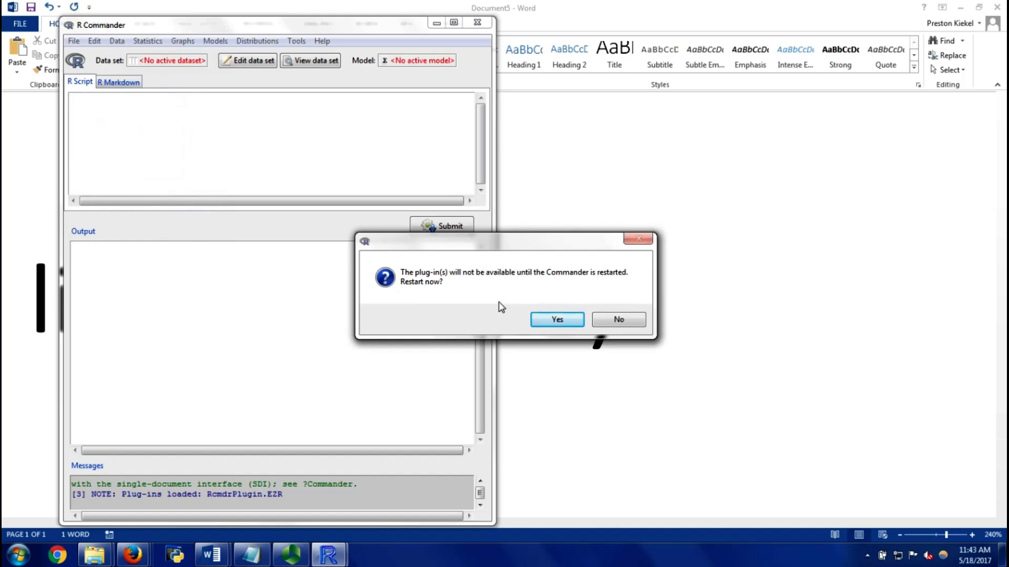
pyautogui.click(577, 324)
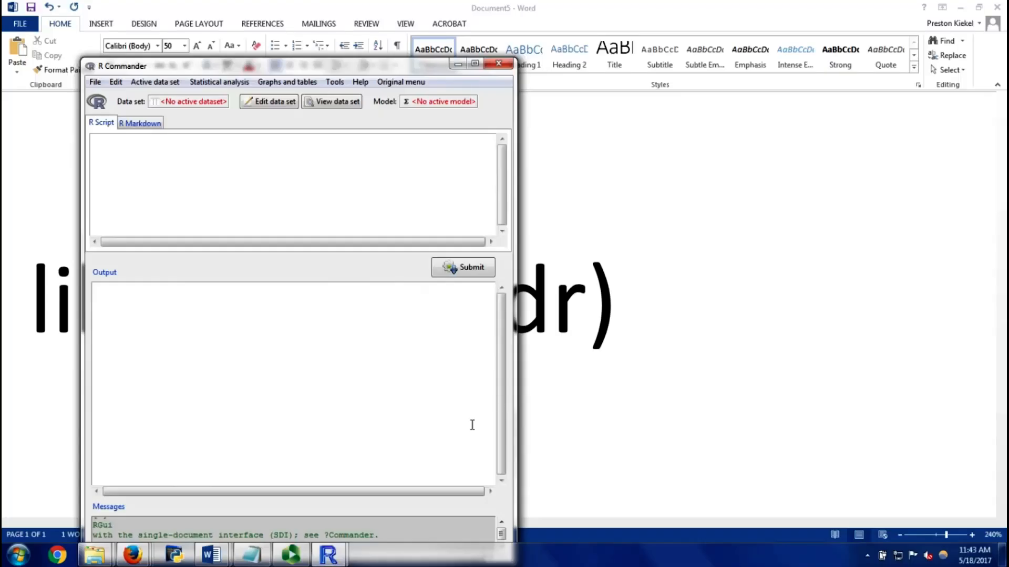
# Switch to the WAMAP Assessment window in Firefox and read the claim, the significance level and the definition of d
pyautogui.moveTo(132, 555)
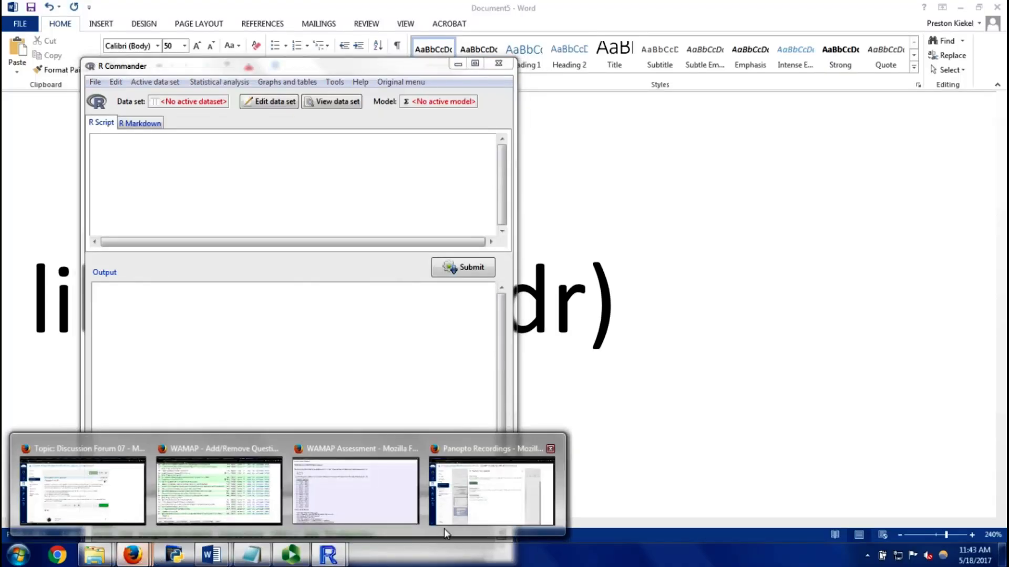
pyautogui.click(353, 495)
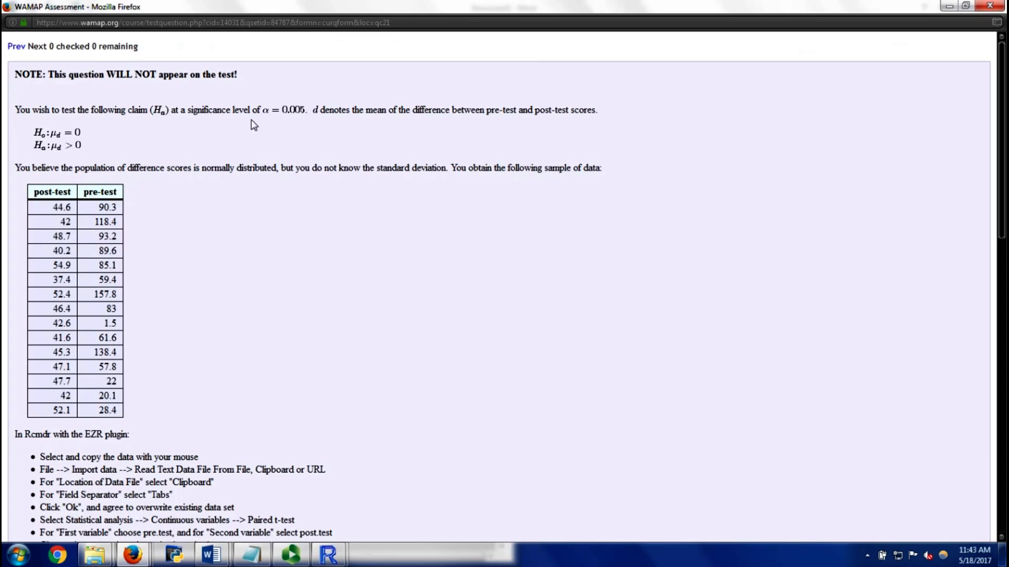
pyautogui.moveTo(55, 113); pyautogui.dragTo(191, 121)
pyautogui.click(204, 114)
pyautogui.moveTo(203, 113); pyautogui.dragTo(302, 115)
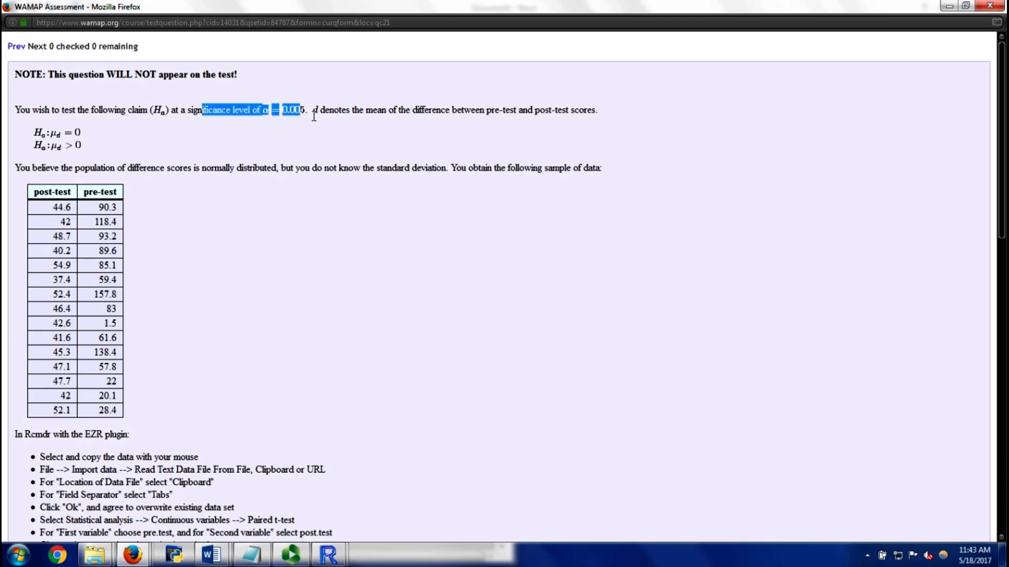
pyautogui.click(314, 115)
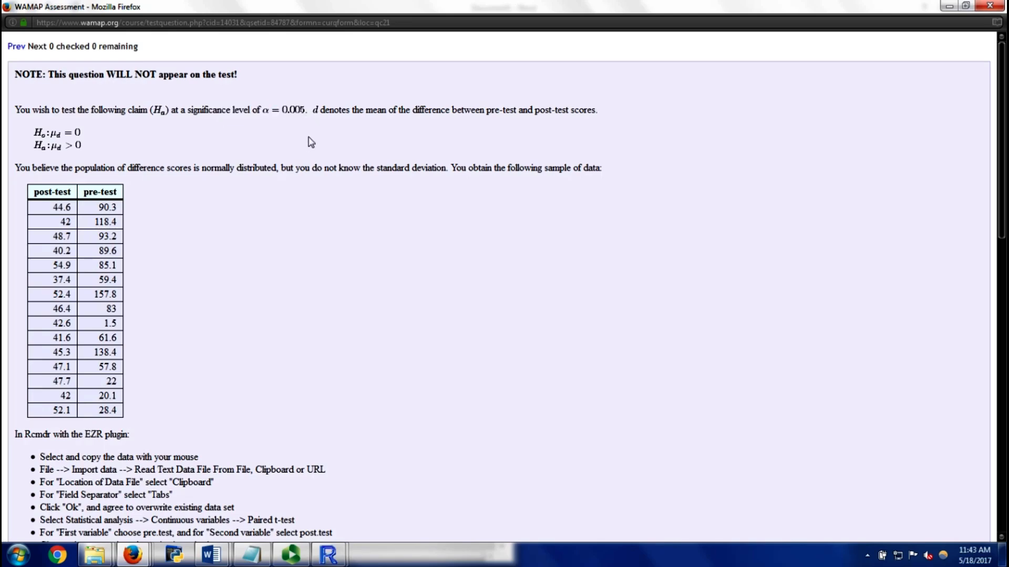
pyautogui.moveTo(330, 115); pyautogui.dragTo(520, 124)
pyautogui.click(522, 124)
# Read the null and alternative hypotheses and the assumptions about the population of difference scores
pyautogui.moveTo(31, 129); pyautogui.dragTo(80, 134)
pyautogui.click(97, 136)
pyautogui.moveTo(83, 149); pyautogui.dragTo(67, 150)
pyautogui.click(78, 153)
pyautogui.moveTo(26, 169); pyautogui.dragTo(241, 174)
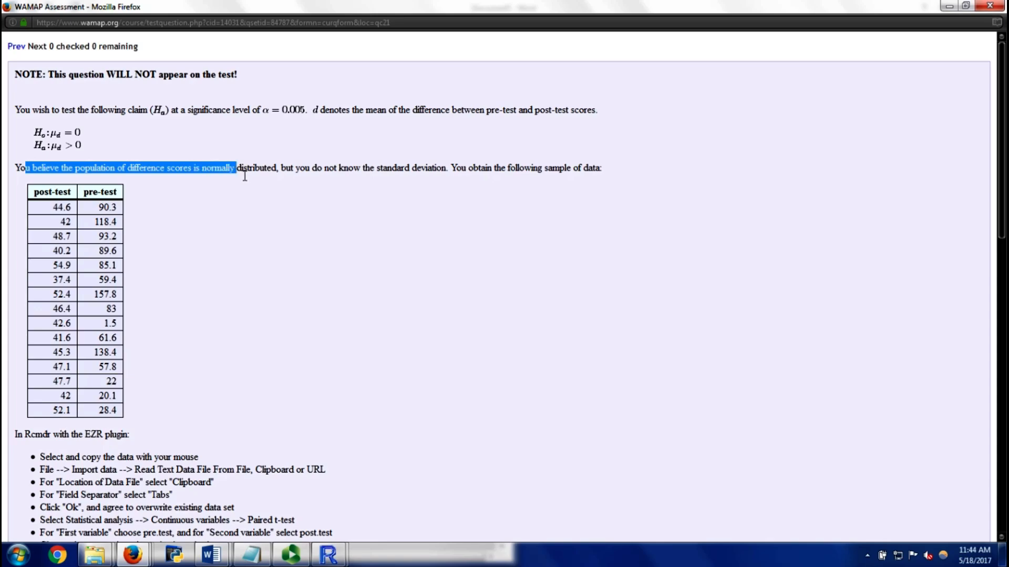
pyautogui.click(300, 177)
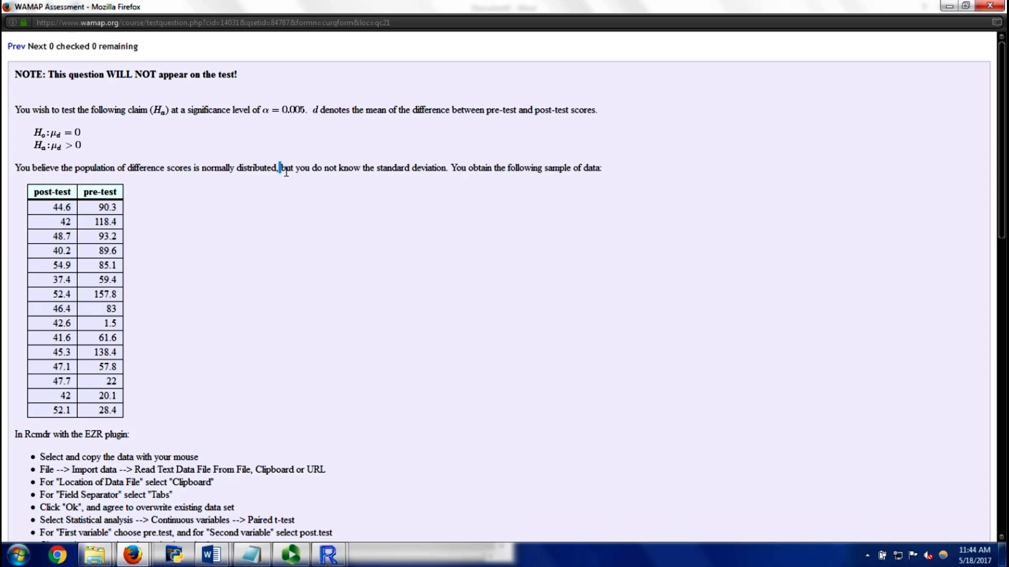
pyautogui.moveTo(281, 169); pyautogui.dragTo(413, 175)
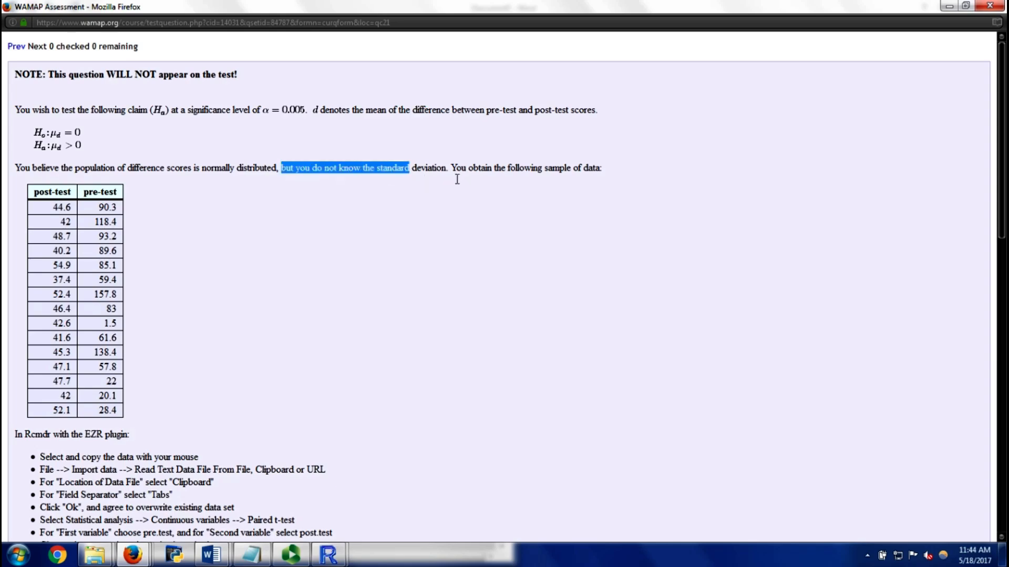
pyautogui.moveTo(456, 169); pyautogui.dragTo(519, 182)
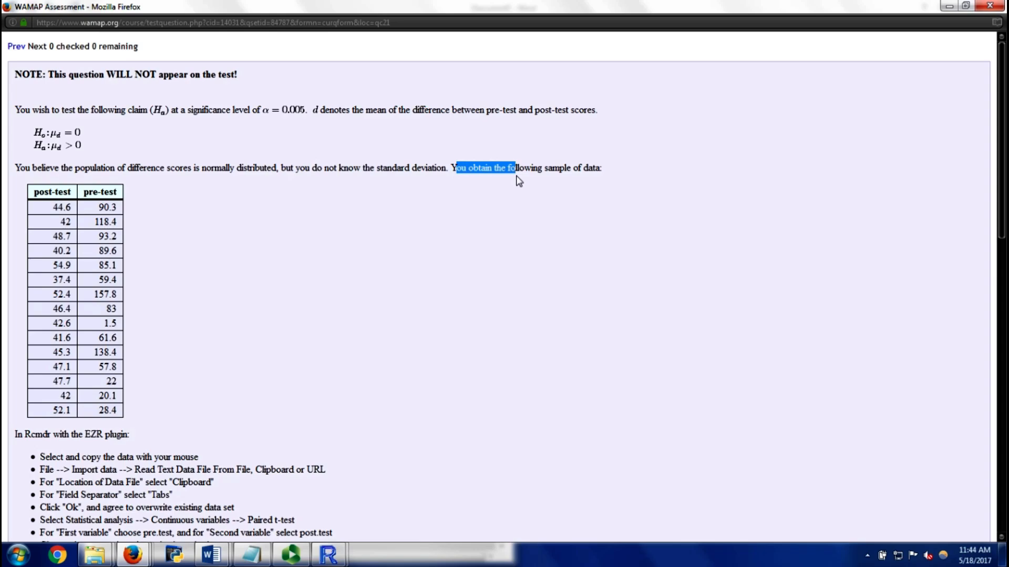
pyautogui.click(506, 210)
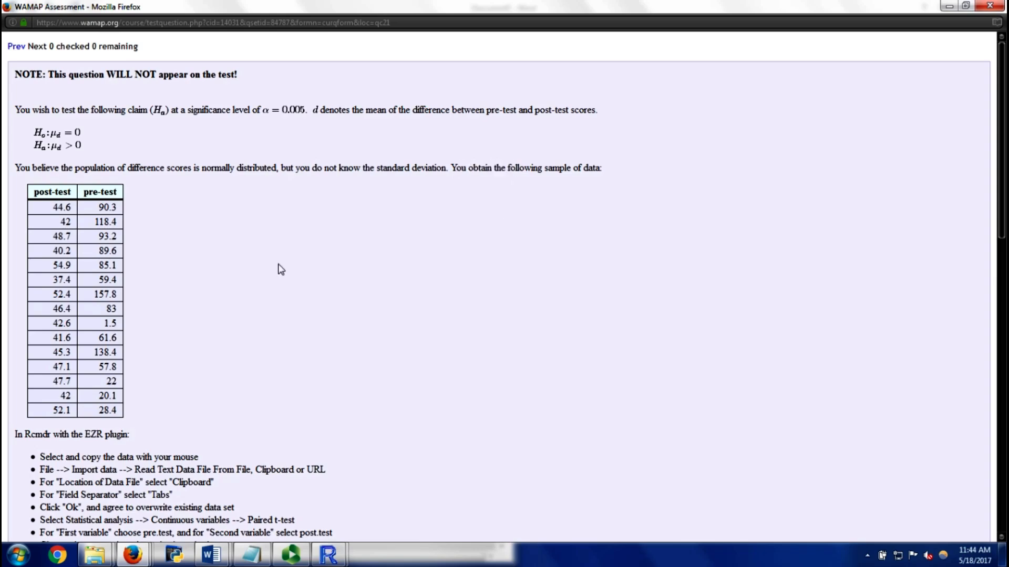
# Copy the whole post-test and pre-test data table, including its column headers
pyautogui.scroll(-4, 264, 337)
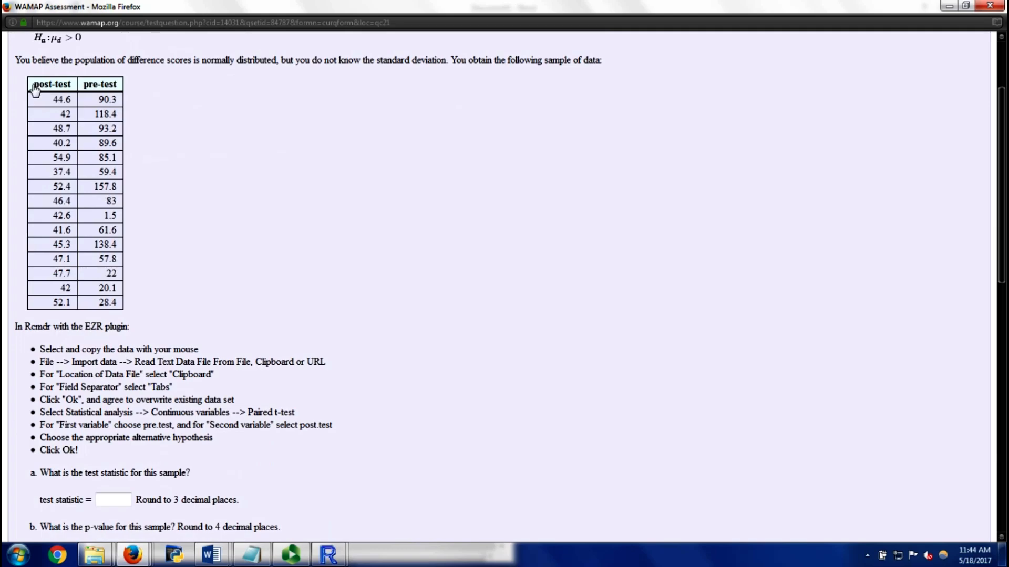
pyautogui.moveTo(35, 90); pyautogui.dragTo(195, 310)
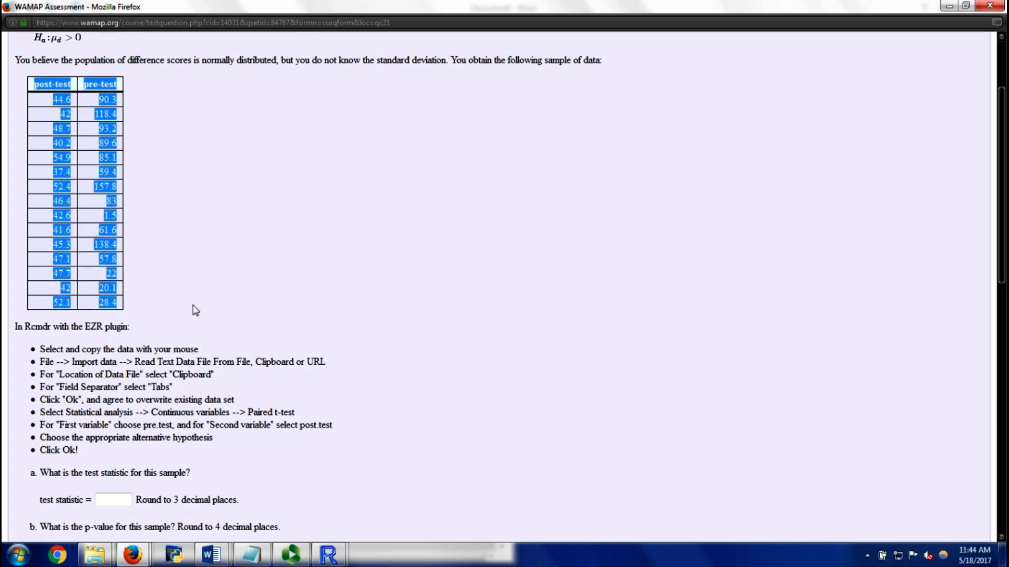
pyautogui.rightClick(111, 182)
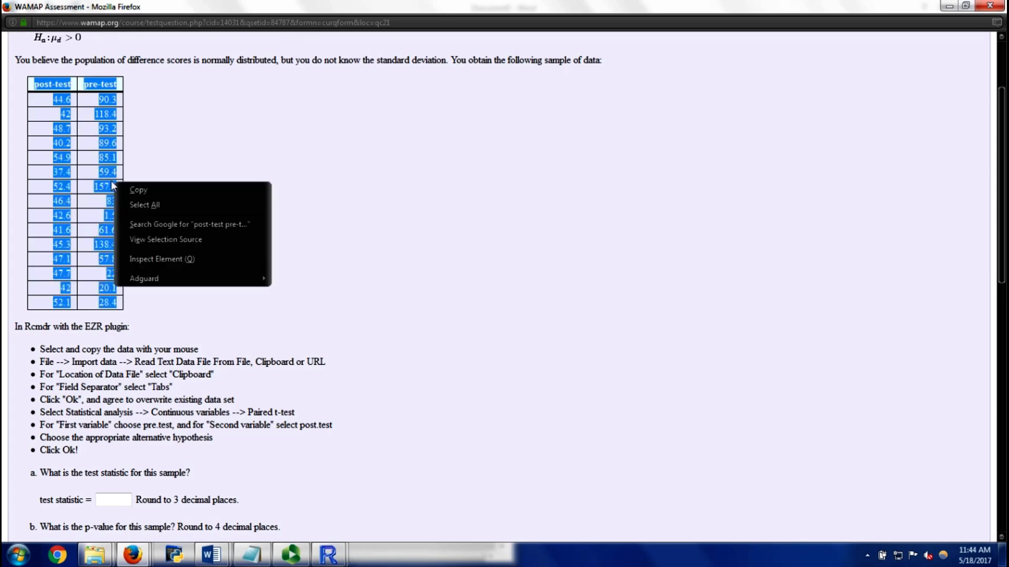
pyautogui.click(137, 191)
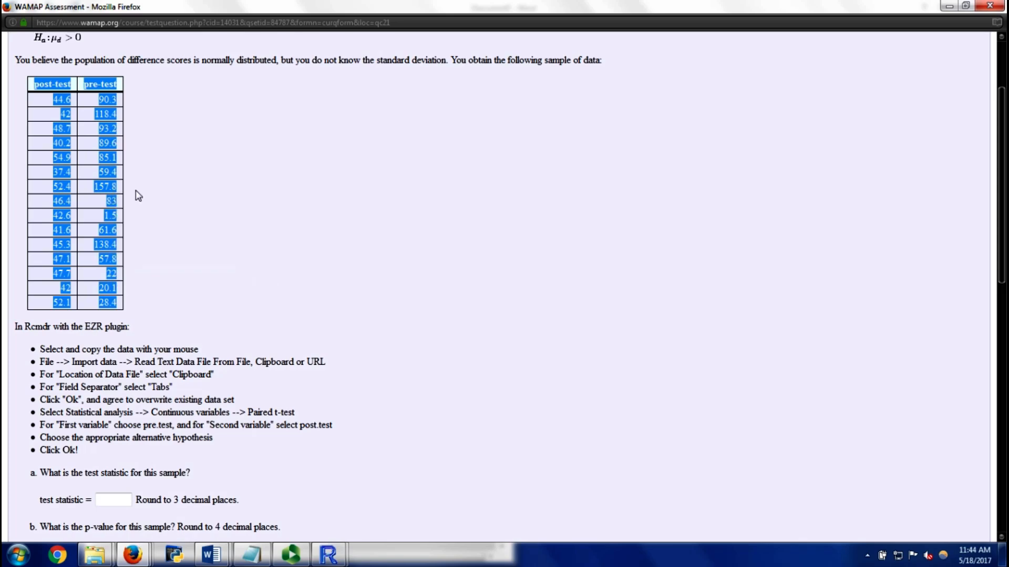
# Switch to R Commander and move its window so the data table on the WAMAP page stays in view
pyautogui.moveTo(335, 562)
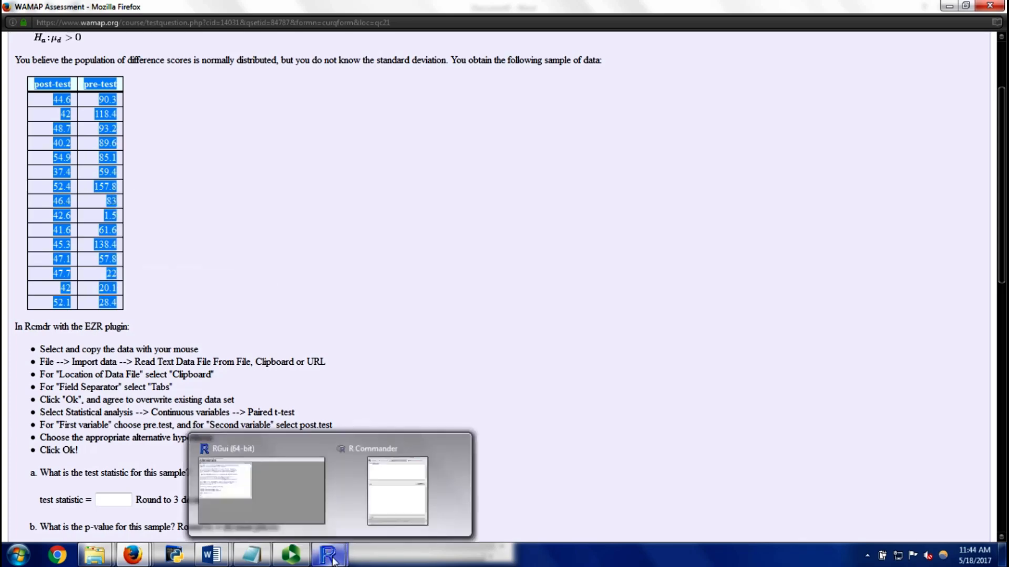
pyautogui.click(397, 493)
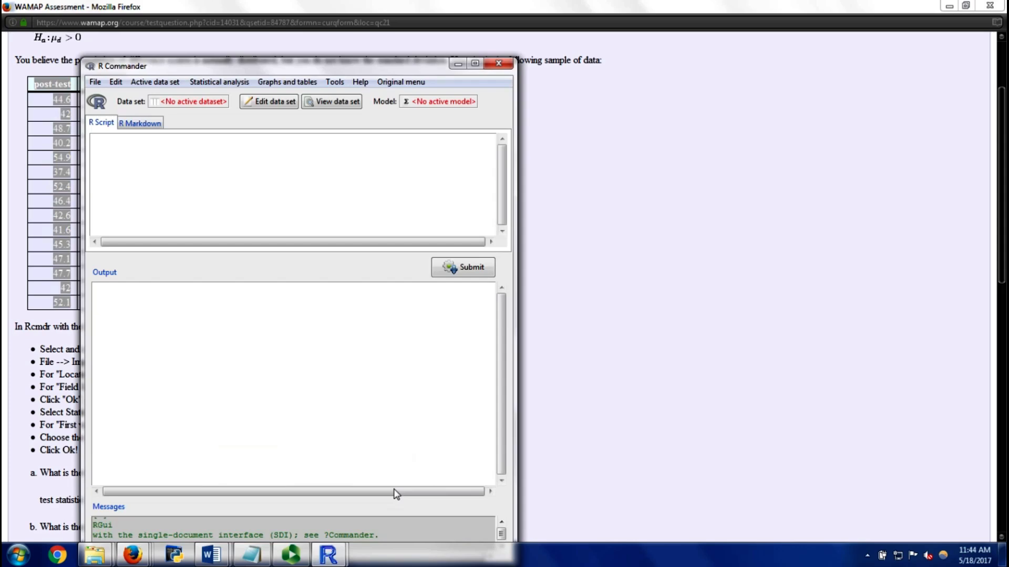
pyautogui.moveTo(333, 69); pyautogui.dragTo(496, 44)
# Import the copied table as text data from the clipboard with tabs as field separator, overwriting the existing data set Dataset
pyautogui.click(255, 56)
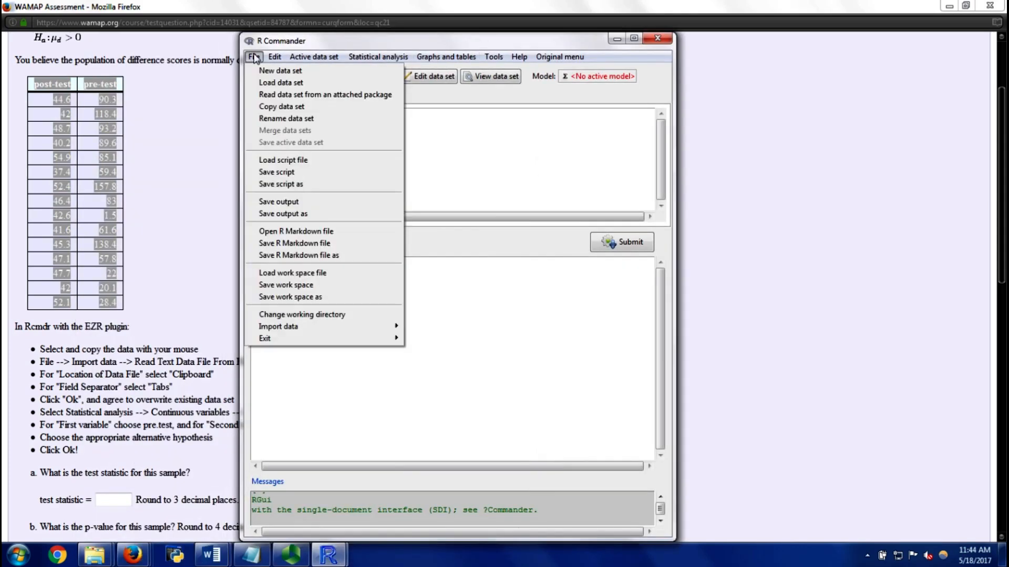
pyautogui.moveTo(343, 330)
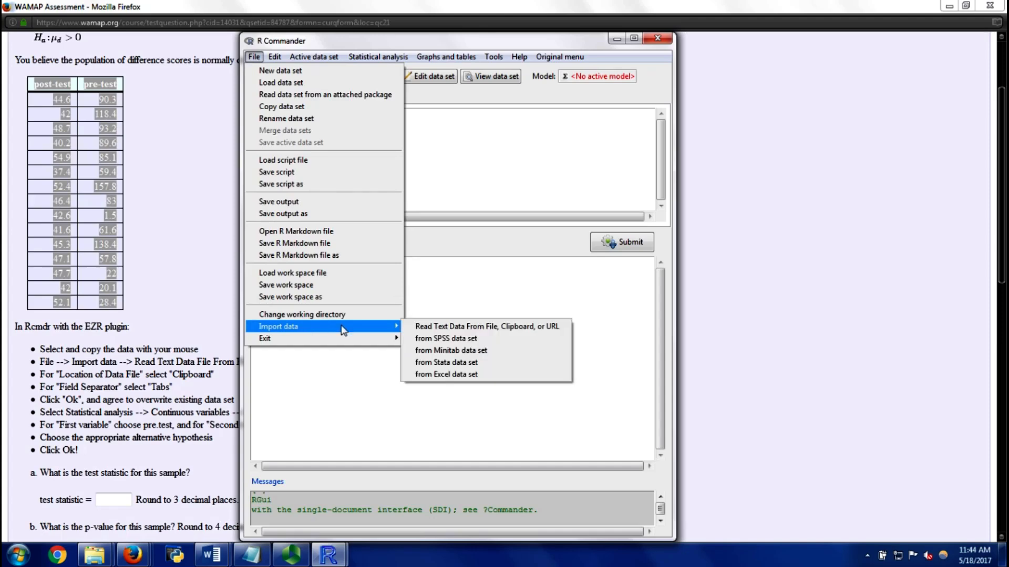
pyautogui.click(256, 57)
pyautogui.click(256, 57)
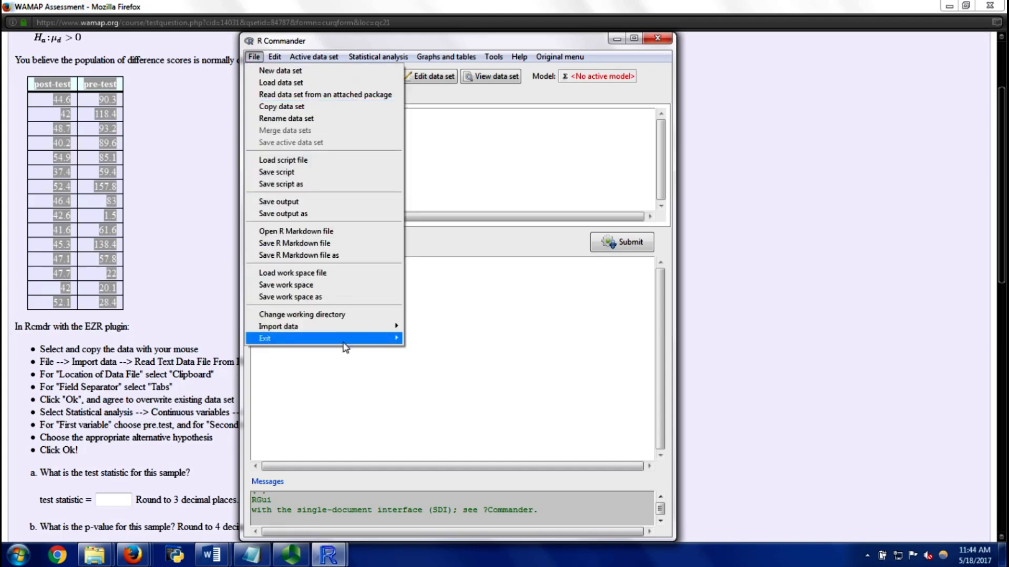
pyautogui.moveTo(362, 333)
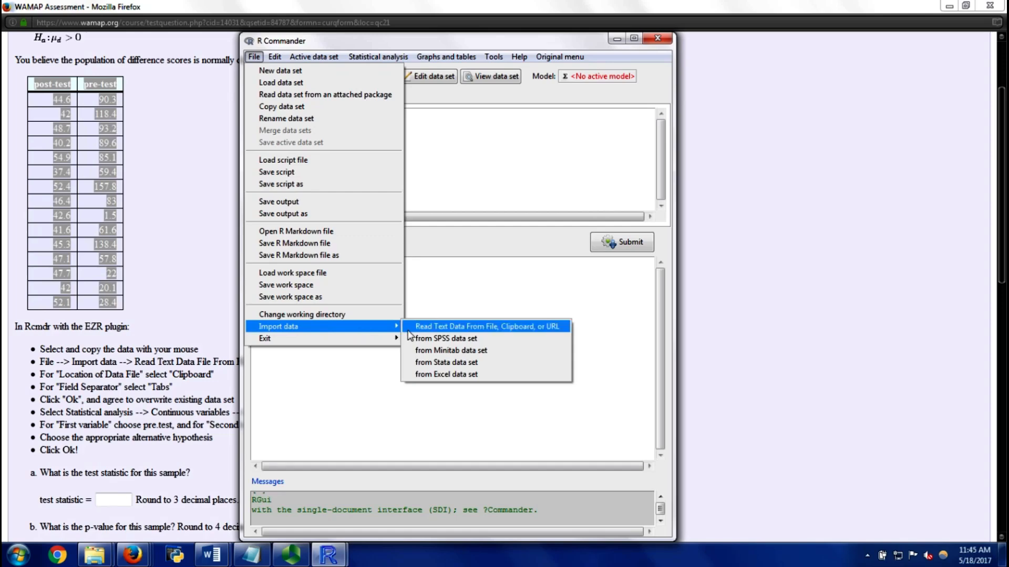
pyautogui.click(458, 332)
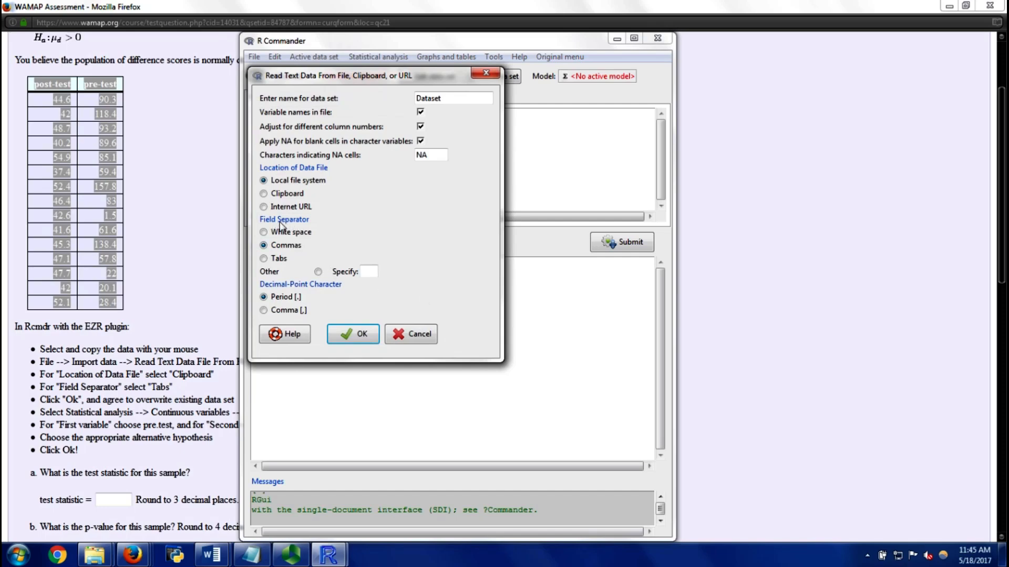
pyautogui.click(266, 261)
pyautogui.click(266, 197)
pyautogui.click(360, 337)
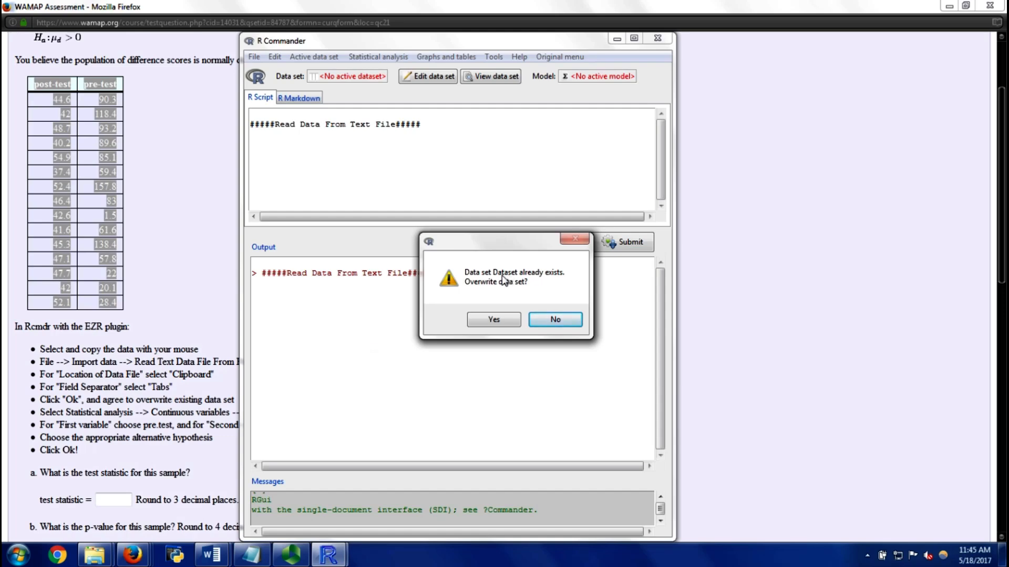
pyautogui.click(492, 322)
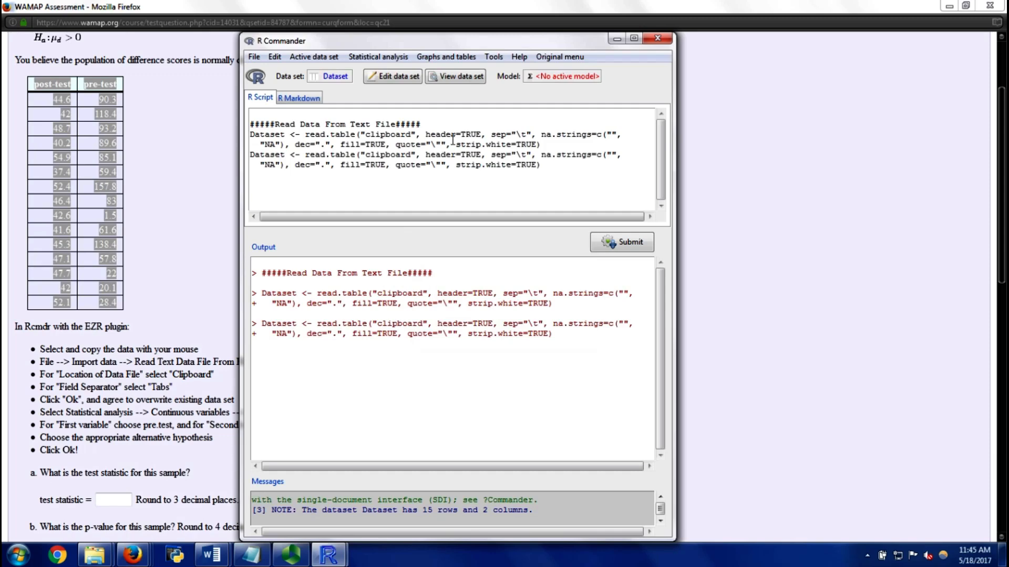
# Set up a paired t-test with pre.test as the first variable and post.test as the second variable
pyautogui.click(385, 57)
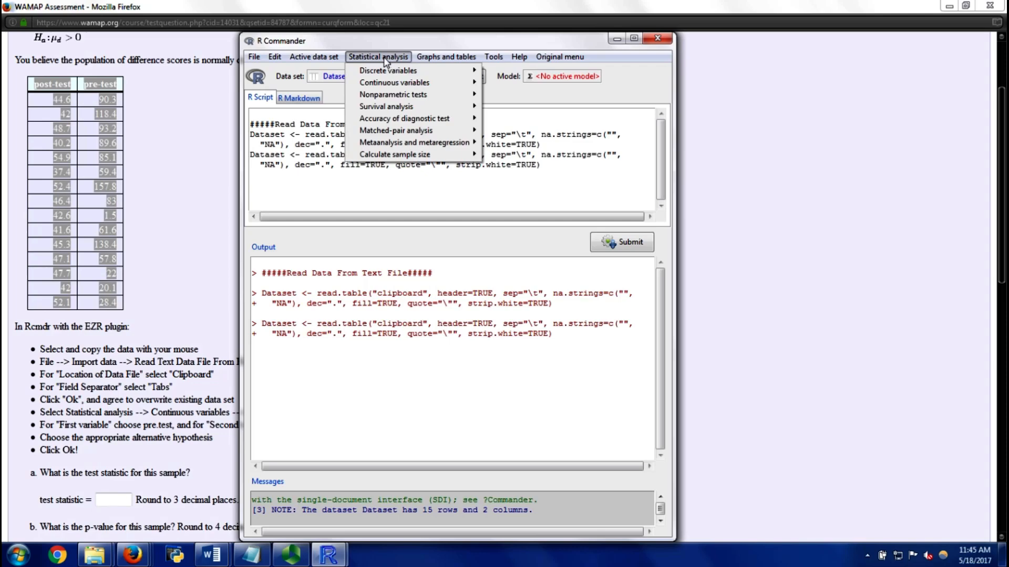
pyautogui.moveTo(380, 85)
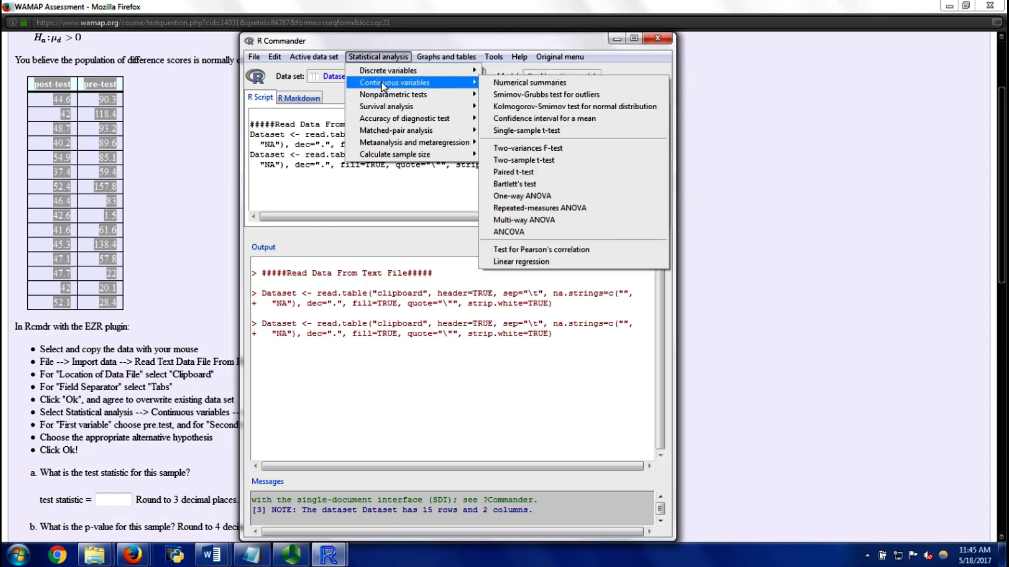
pyautogui.click(568, 175)
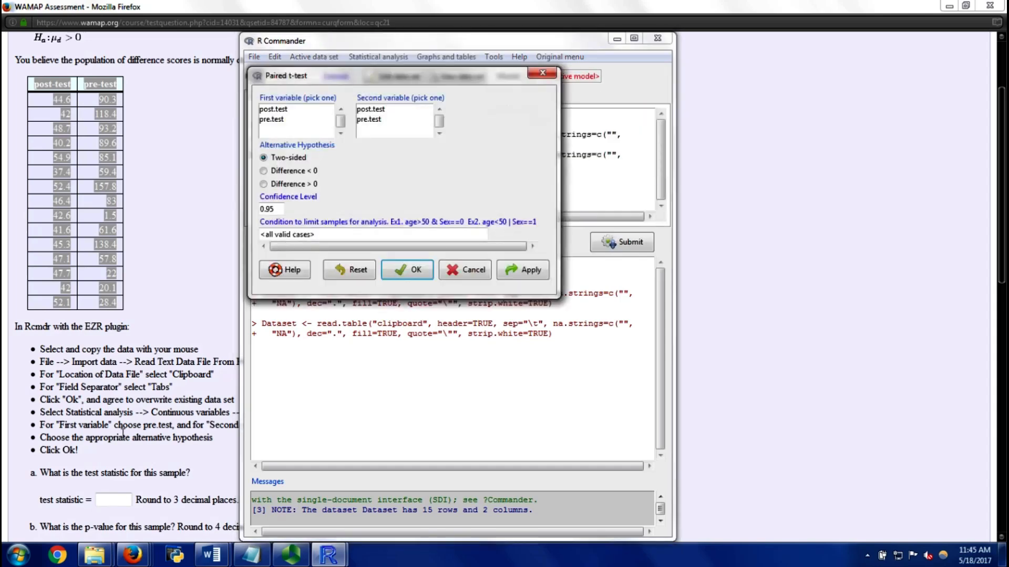
pyautogui.click(284, 121)
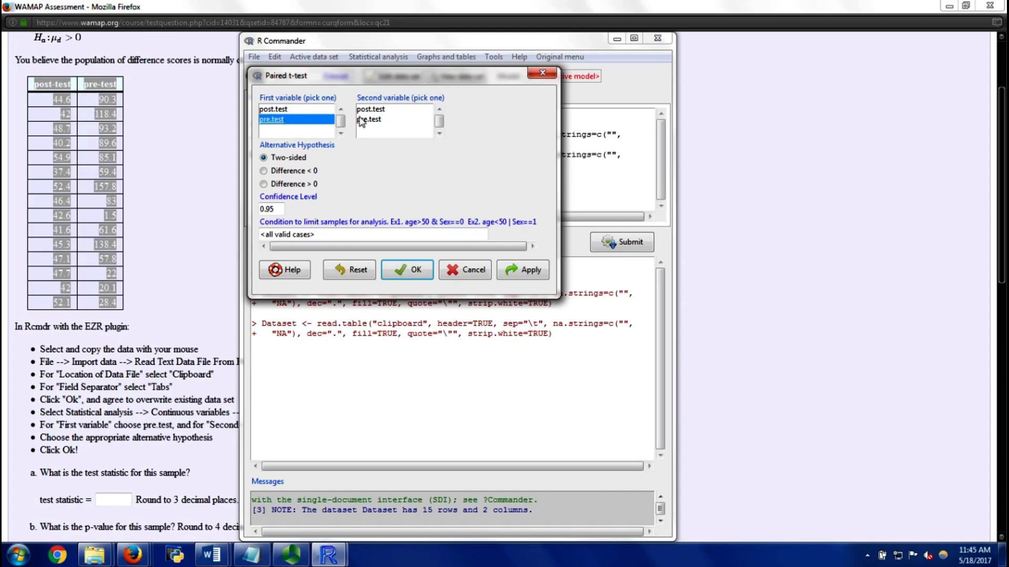
pyautogui.click(373, 112)
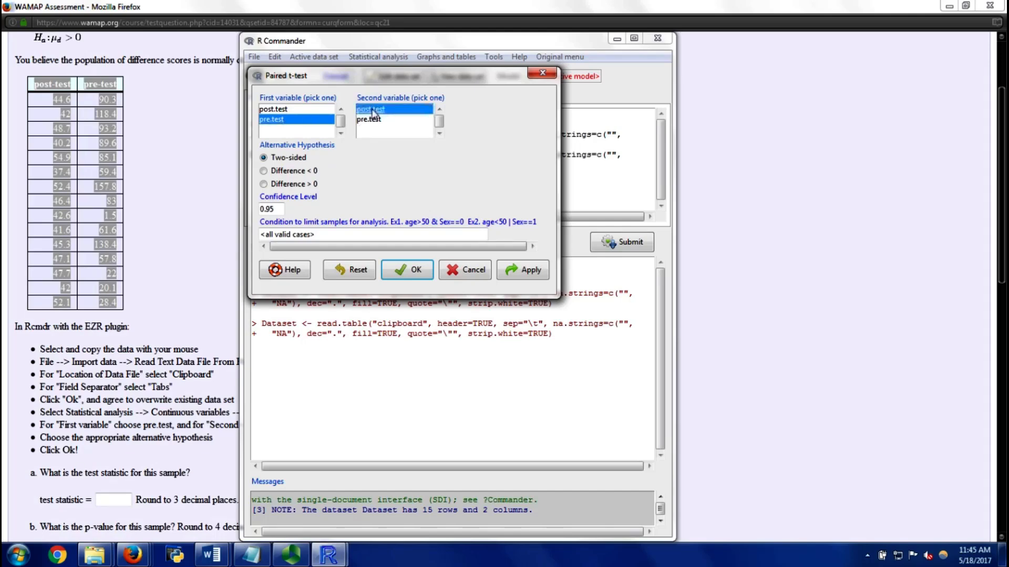
# Check the alternative hypothesis in the WAMAP question, set the test's alternative to Difference > 0 and run the paired t-test
pyautogui.click(122, 71)
pyautogui.scroll(1, 126, 89)
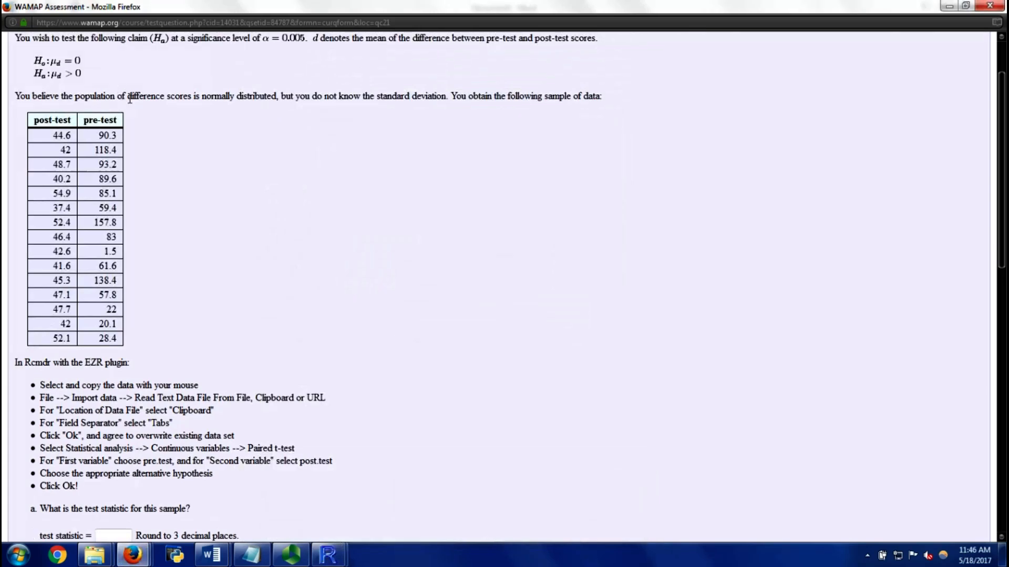
pyautogui.hotkey('alt', 'Tab')
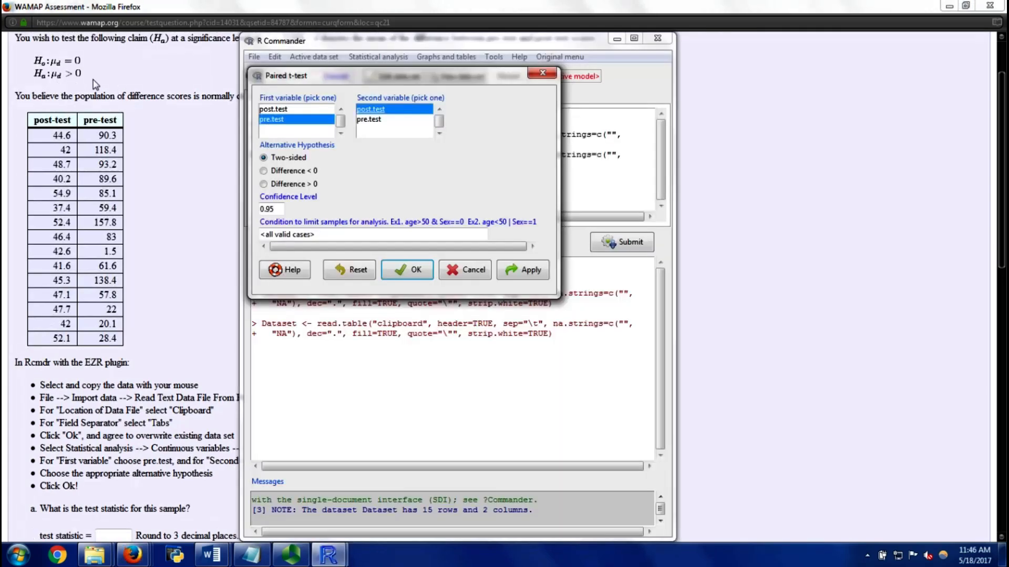
pyautogui.click(264, 184)
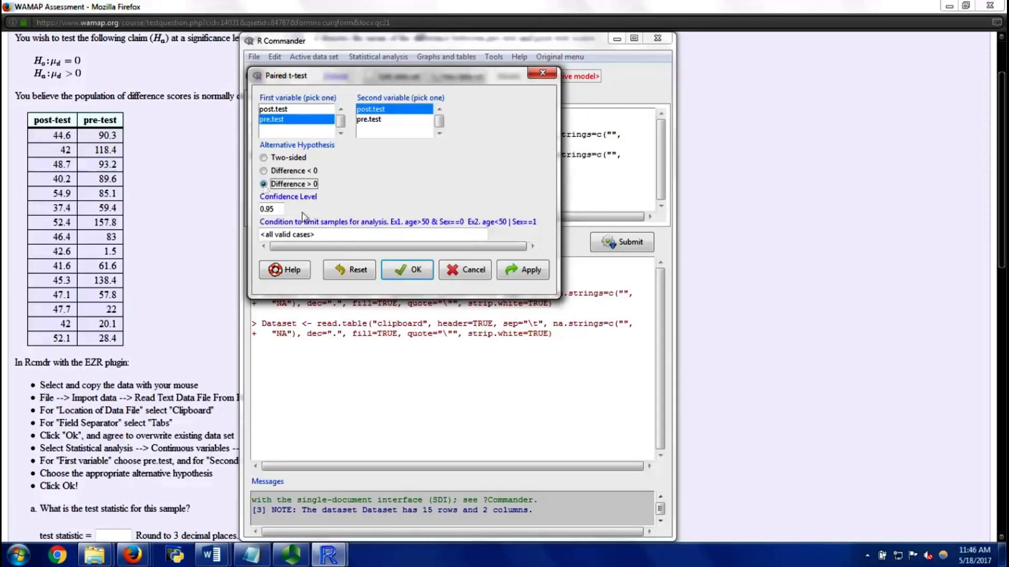
pyautogui.click(400, 271)
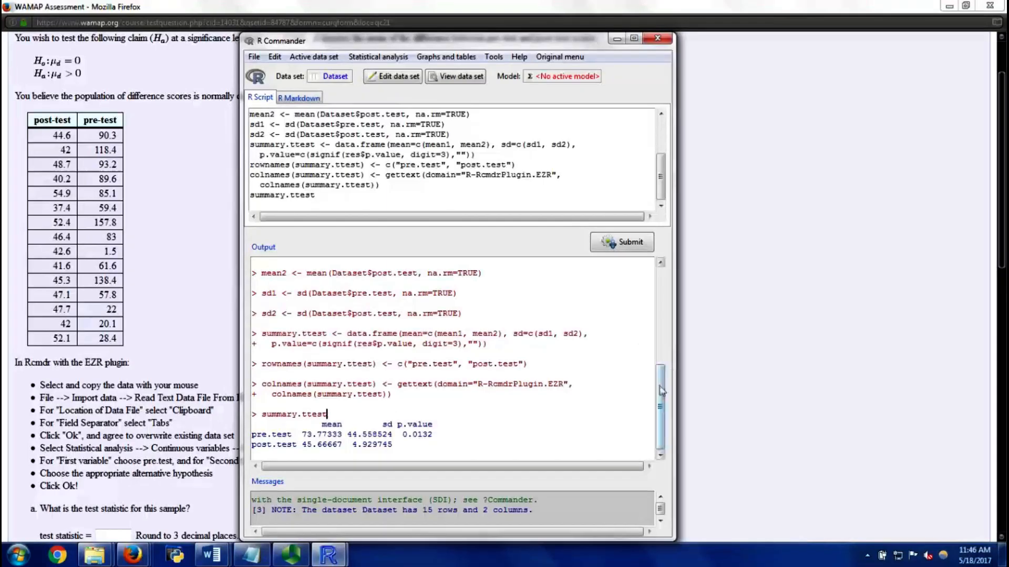
# Copy the t value 2.4827 from the Paired t-test output into the test statistic answer of part a in WAMAP
pyautogui.moveTo(661, 390); pyautogui.dragTo(661, 330)
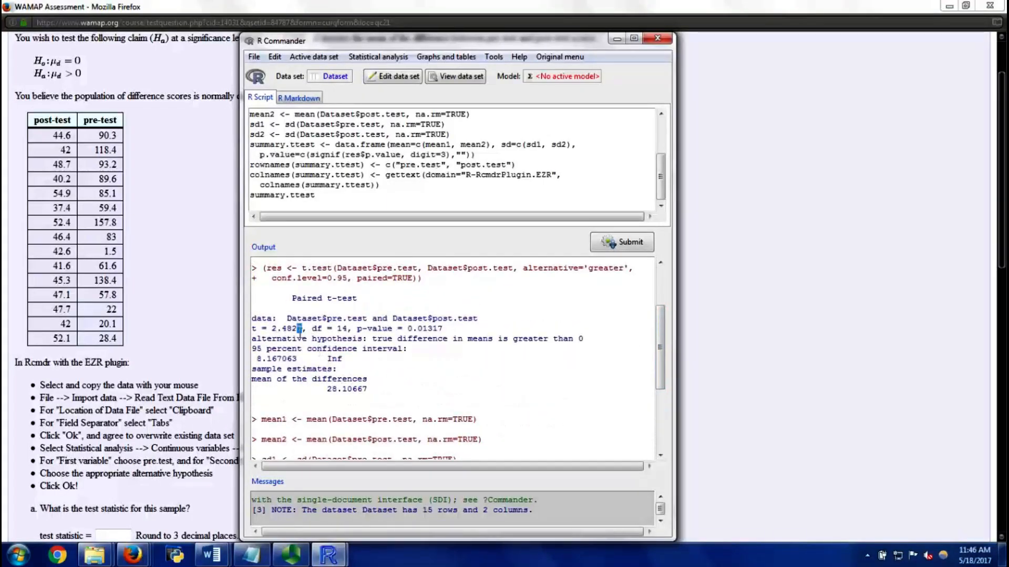
pyautogui.moveTo(302, 329); pyautogui.dragTo(271, 329)
pyautogui.hotkey('ctrl', 'c')
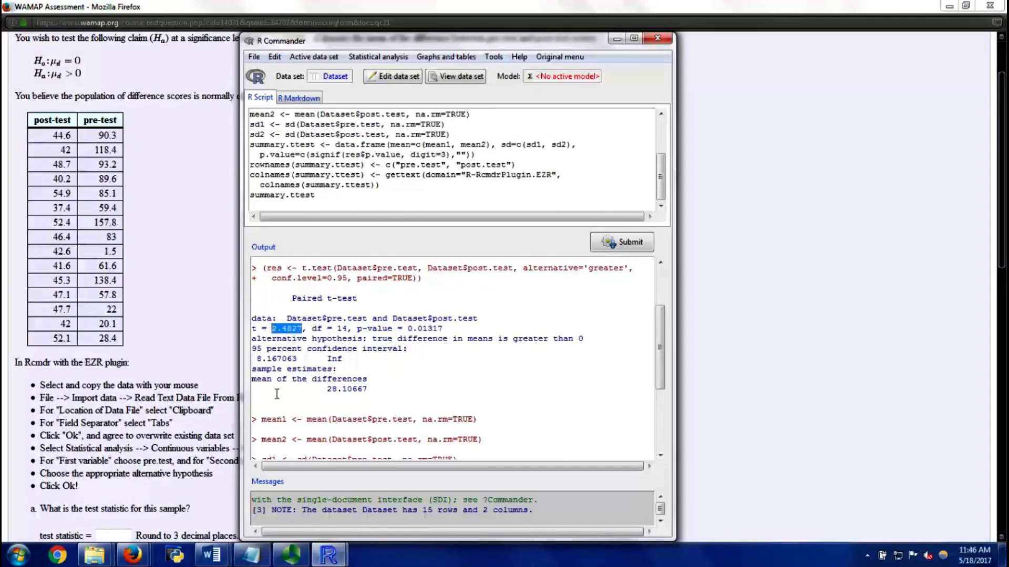
pyautogui.click(139, 416)
pyautogui.scroll(-3, 137, 416)
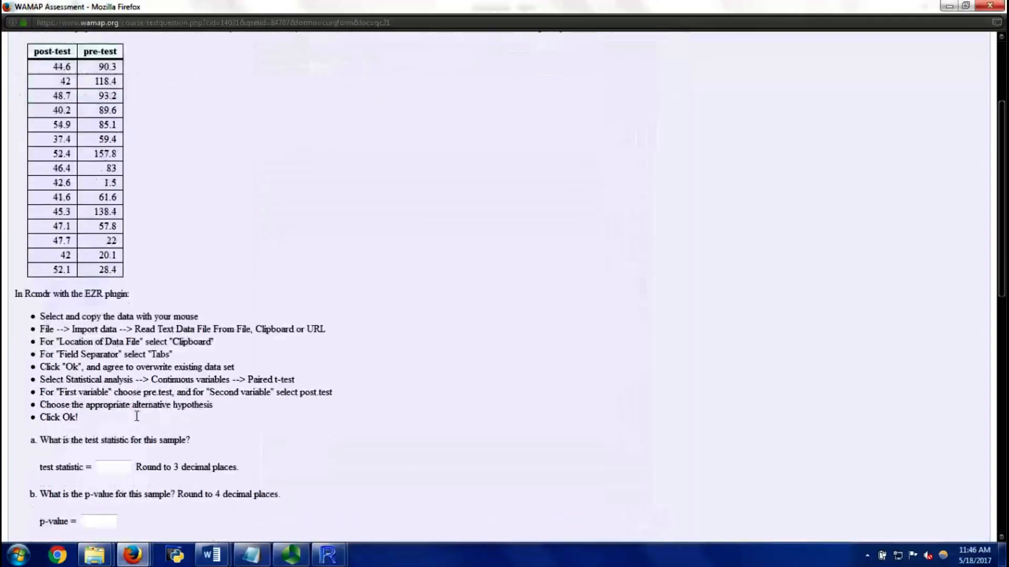
pyautogui.scroll(-2, 136, 414)
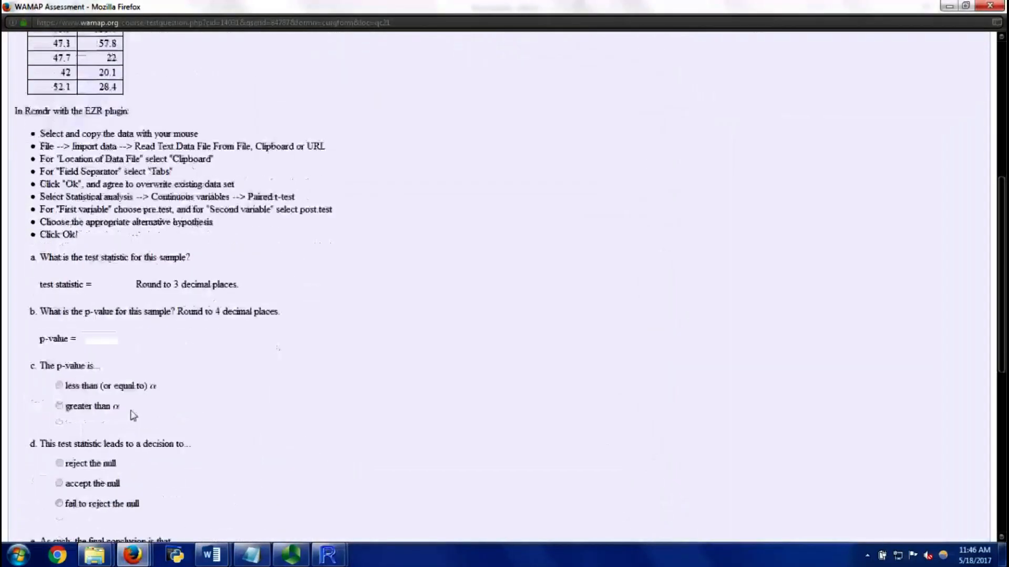
pyautogui.click(119, 287)
pyautogui.hotkey('ctrl', 'v')
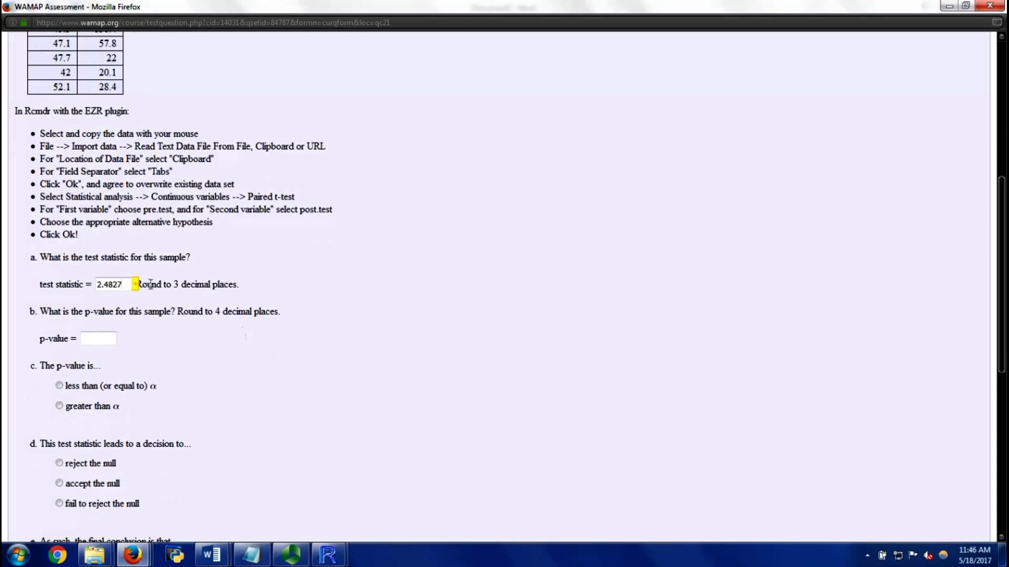
pyautogui.moveTo(84, 258); pyautogui.dragTo(130, 292)
pyautogui.click(123, 290)
# Copy the p-value 0.01317 from the R Commander output into the p-value answer of part b in WAMAP
pyautogui.moveTo(65, 312); pyautogui.dragTo(166, 322)
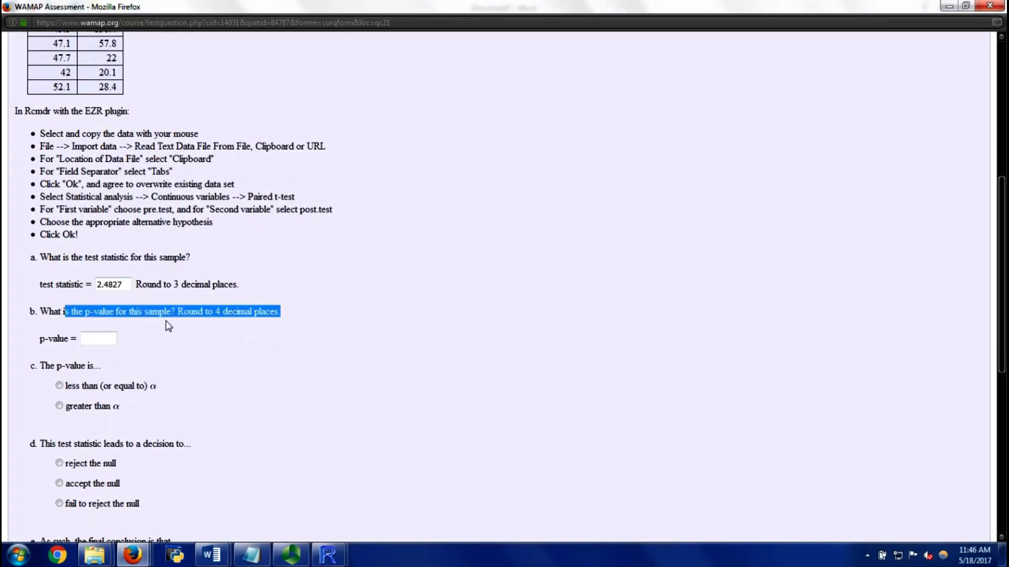
pyautogui.click(106, 345)
pyautogui.hotkey('alt', 'Tab')
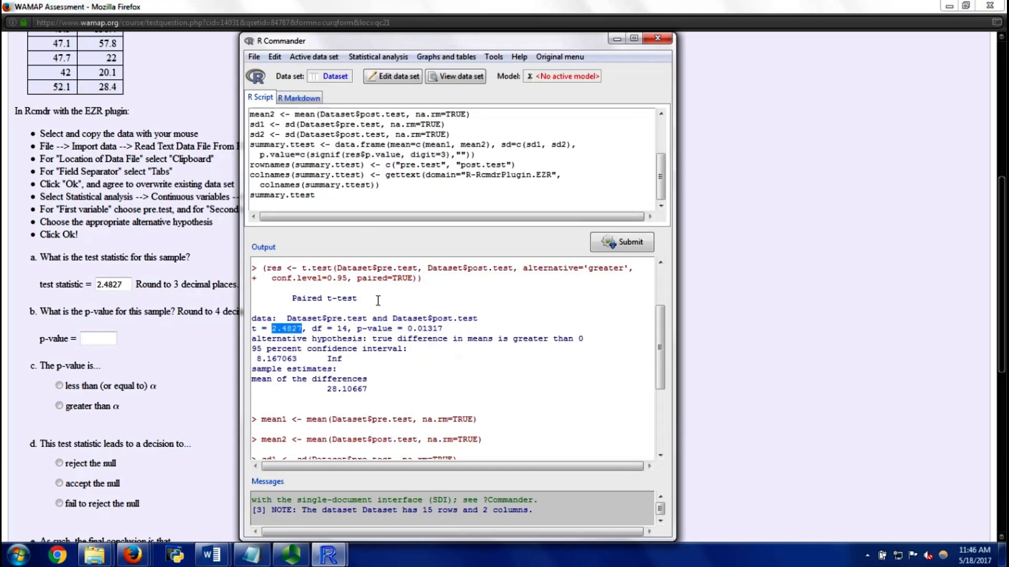
pyautogui.moveTo(408, 329); pyautogui.dragTo(444, 330)
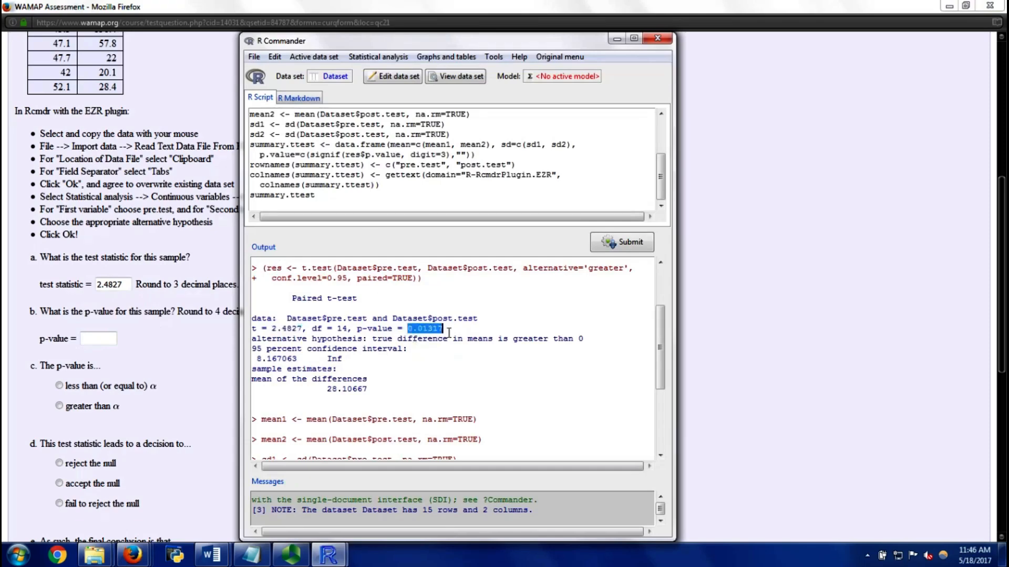
pyautogui.hotkey('ctrl', 'c')
pyautogui.hotkey('alt', 'Tab')
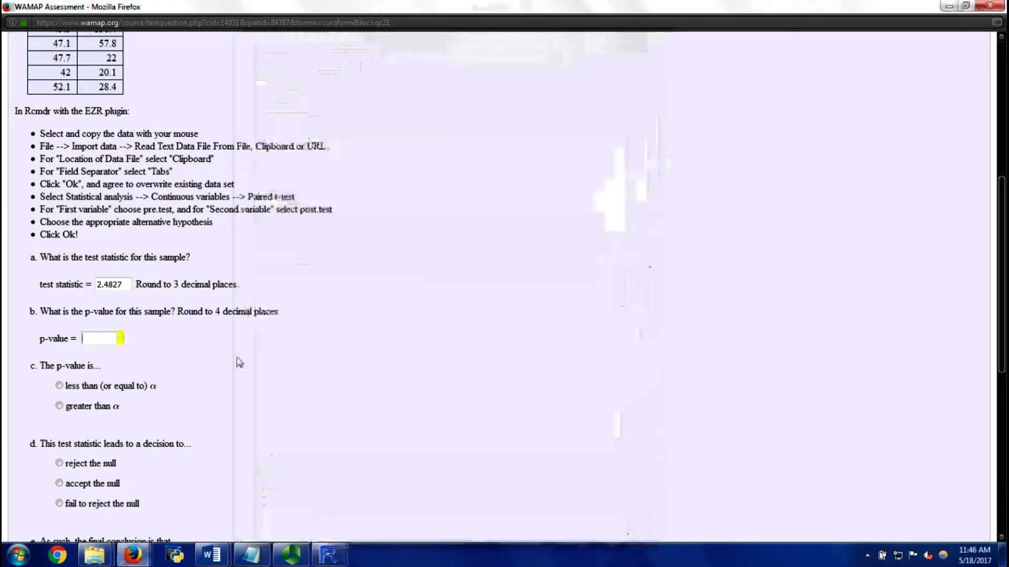
pyautogui.hotkey('ctrl', 'v')
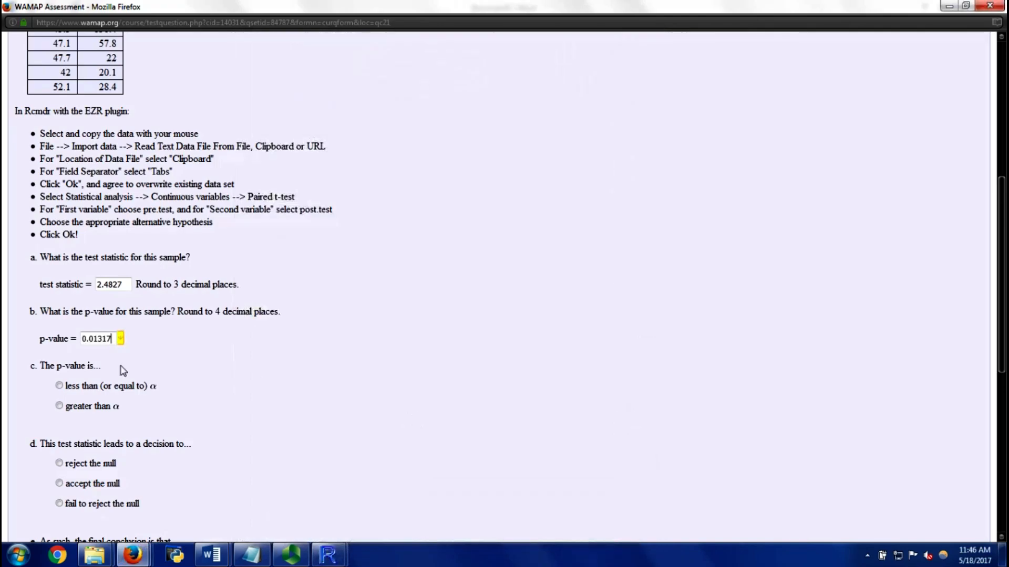
# Check the question's significance level and answer part c that the p-value is greater than α
pyautogui.moveTo(75, 369); pyautogui.dragTo(98, 370)
pyautogui.scroll(10, 353, 372)
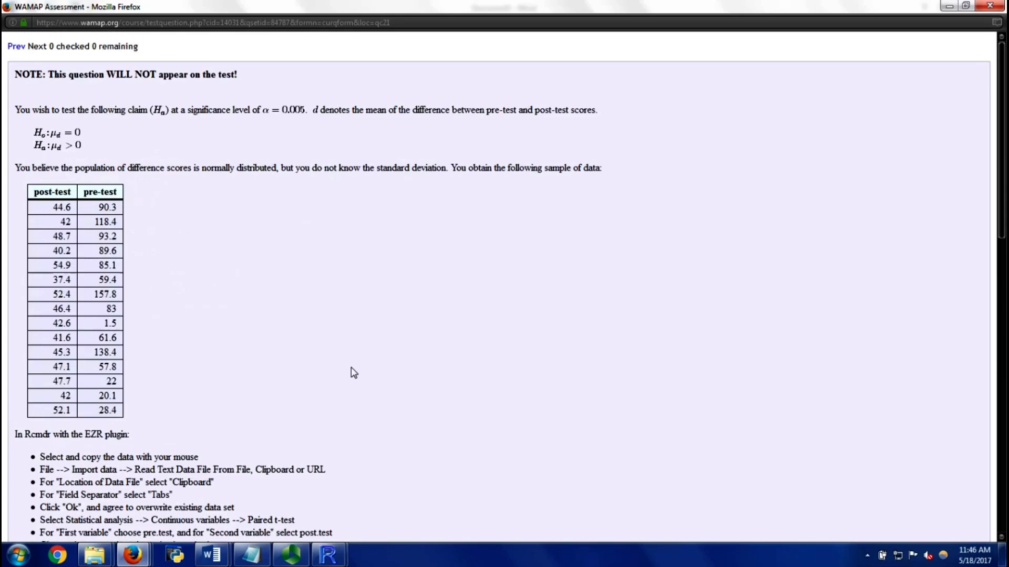
pyautogui.scroll(-10, 309, 145)
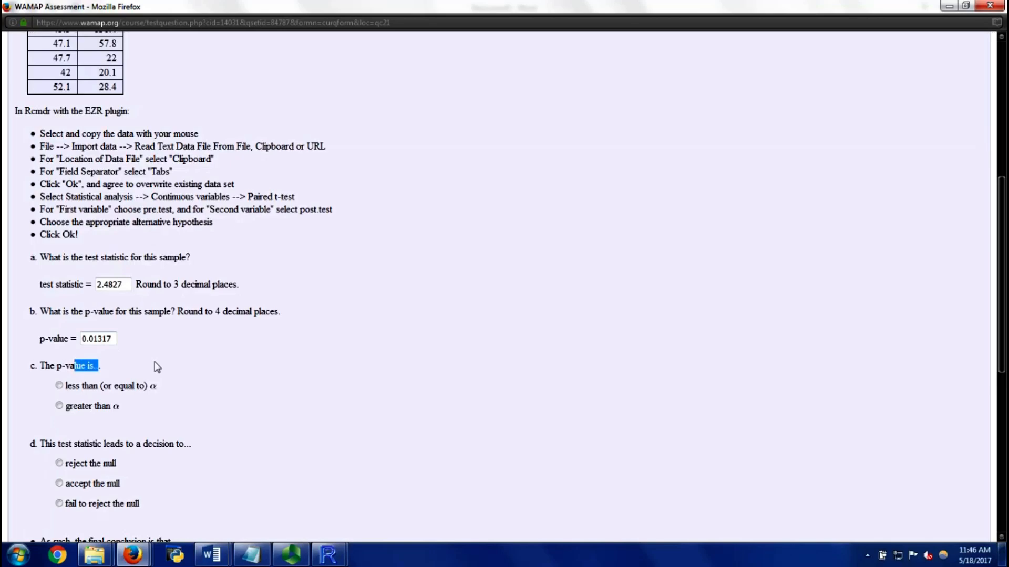
pyautogui.click(59, 407)
# Answer part d with the decision to fail to reject the null
pyautogui.moveTo(74, 444); pyautogui.dragTo(205, 452)
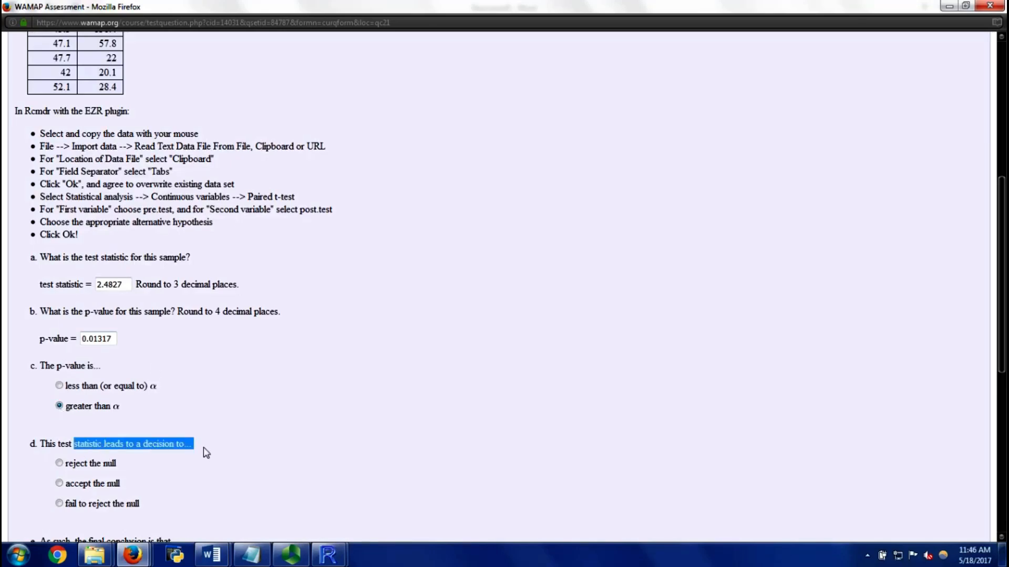
pyautogui.click(59, 504)
pyautogui.moveTo(57, 446); pyautogui.dragTo(187, 446)
# Examine the four conclusion options of part e, comparing their wording on rejecting or supporting the claim about the mean difference
pyautogui.scroll(-5, 187, 446)
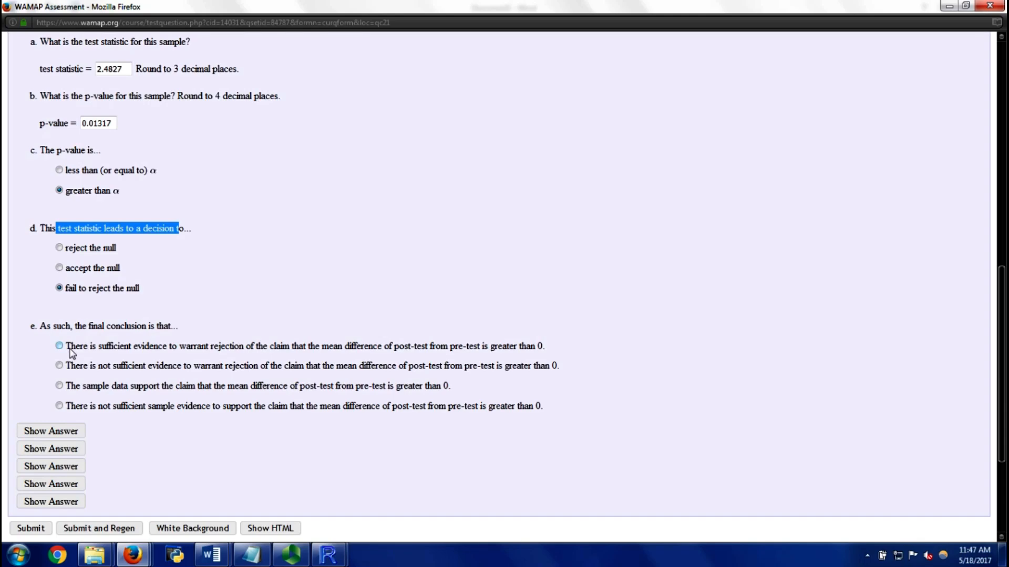
pyautogui.moveTo(71, 348); pyautogui.dragTo(236, 349)
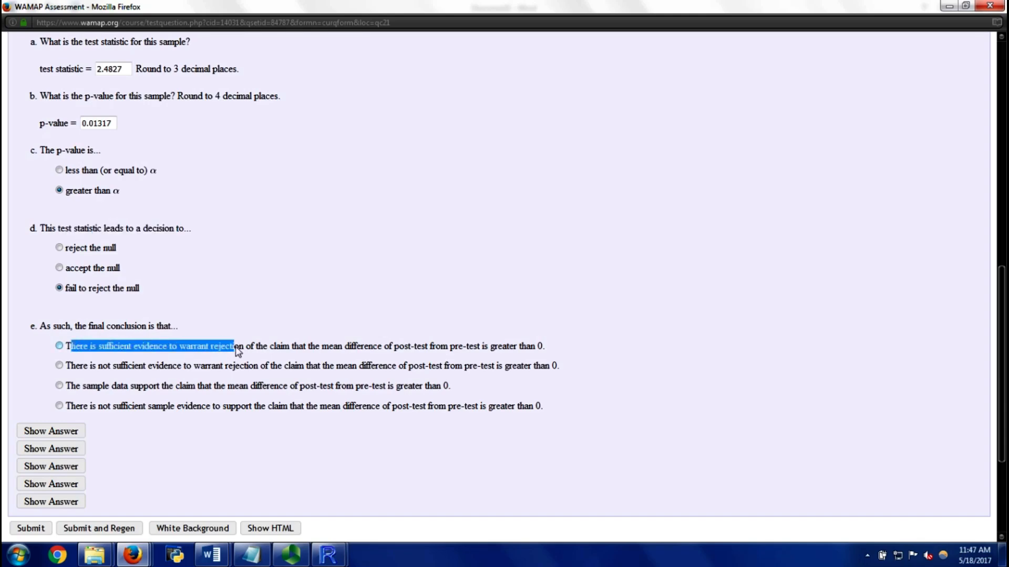
pyautogui.doubleClick(237, 349)
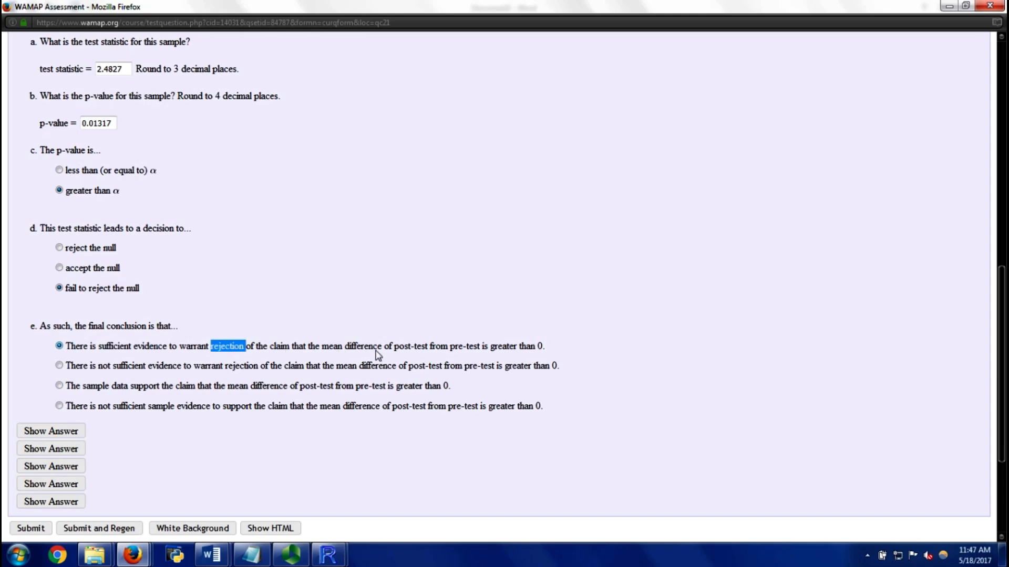
pyautogui.doubleClick(496, 347)
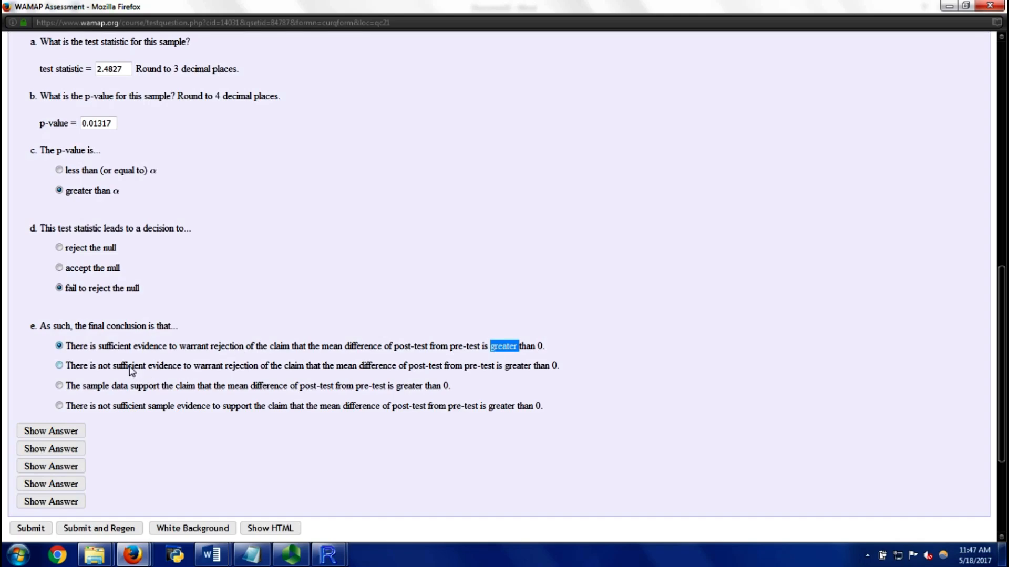
pyautogui.moveTo(97, 366); pyautogui.dragTo(235, 371)
pyautogui.click(237, 371)
pyautogui.doubleClick(237, 371)
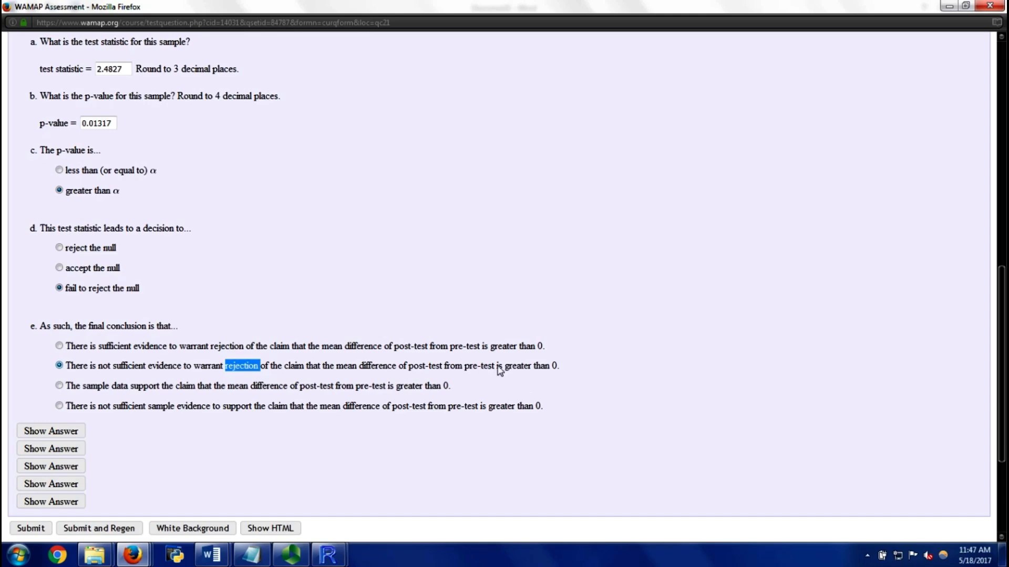
pyautogui.doubleClick(519, 371)
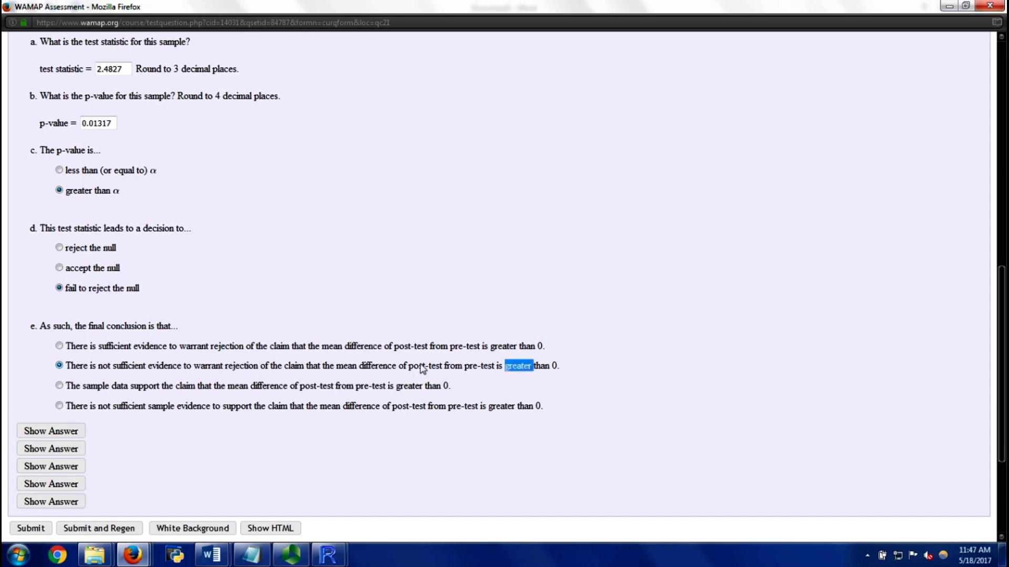
pyautogui.moveTo(305, 368); pyautogui.dragTo(416, 371)
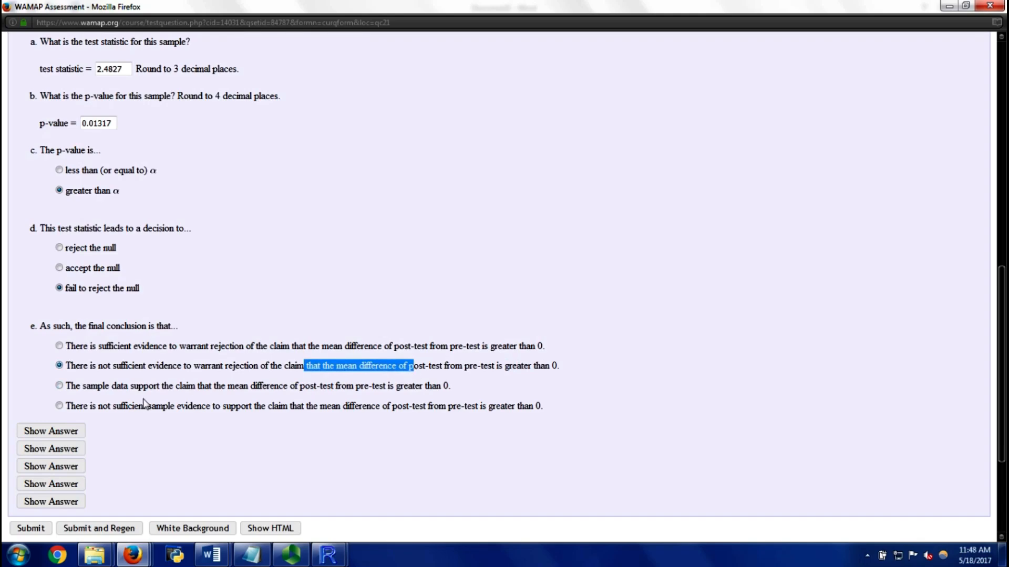
pyautogui.click(77, 390)
pyautogui.moveTo(76, 390); pyautogui.dragTo(198, 389)
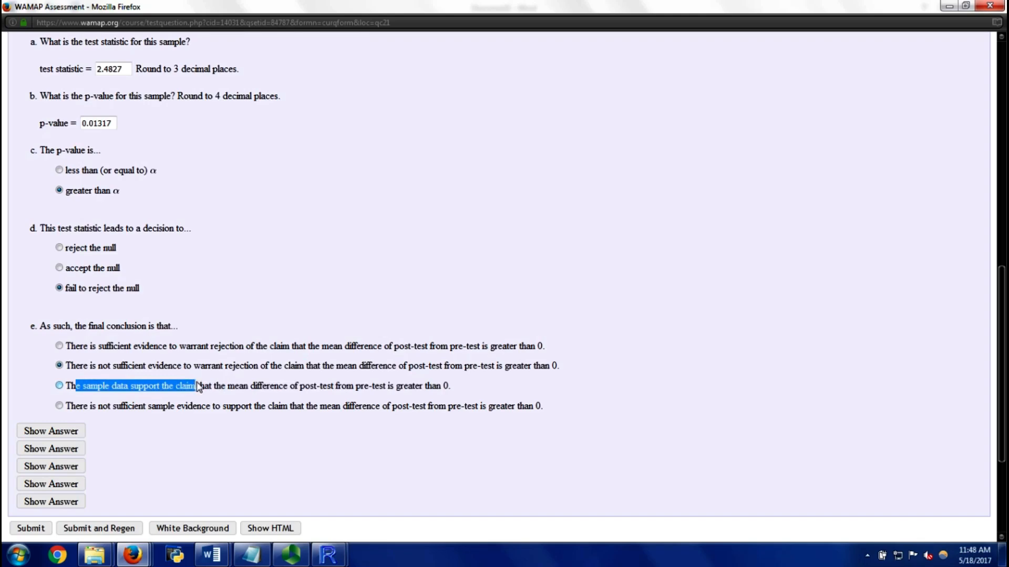
pyautogui.click(240, 387)
pyautogui.moveTo(240, 386); pyautogui.dragTo(445, 389)
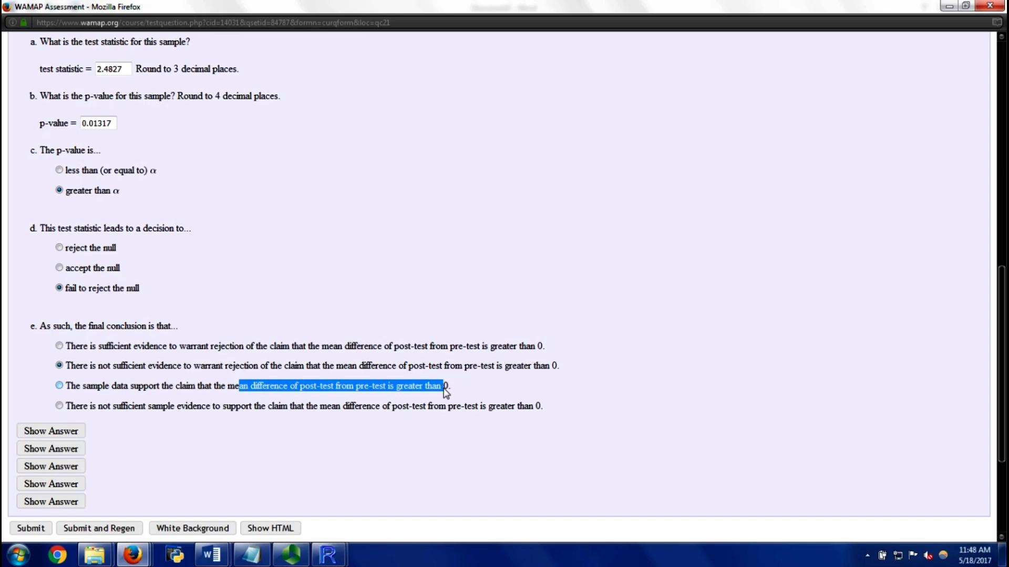
pyautogui.click(124, 290)
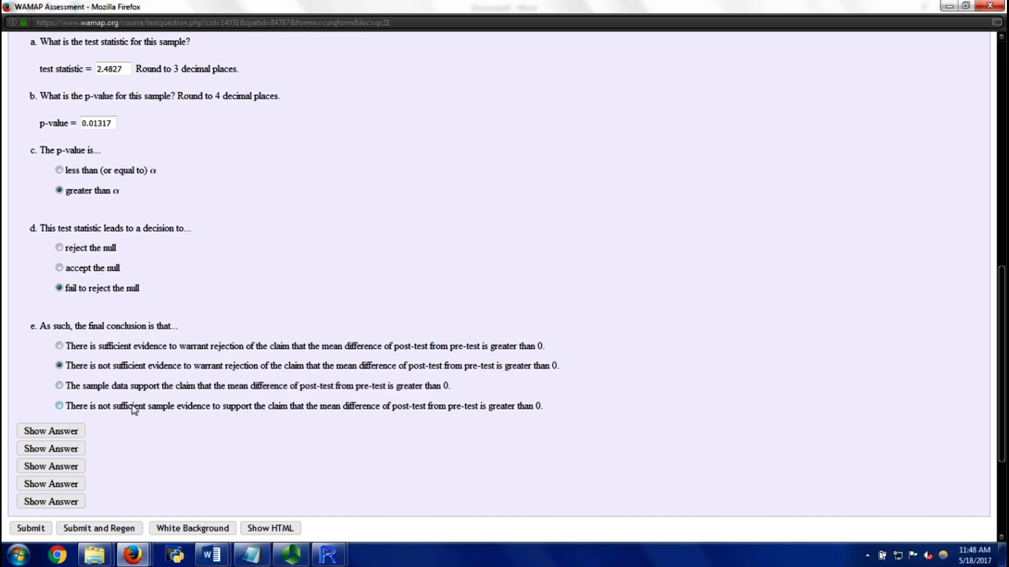
pyautogui.moveTo(72, 409); pyautogui.dragTo(527, 408)
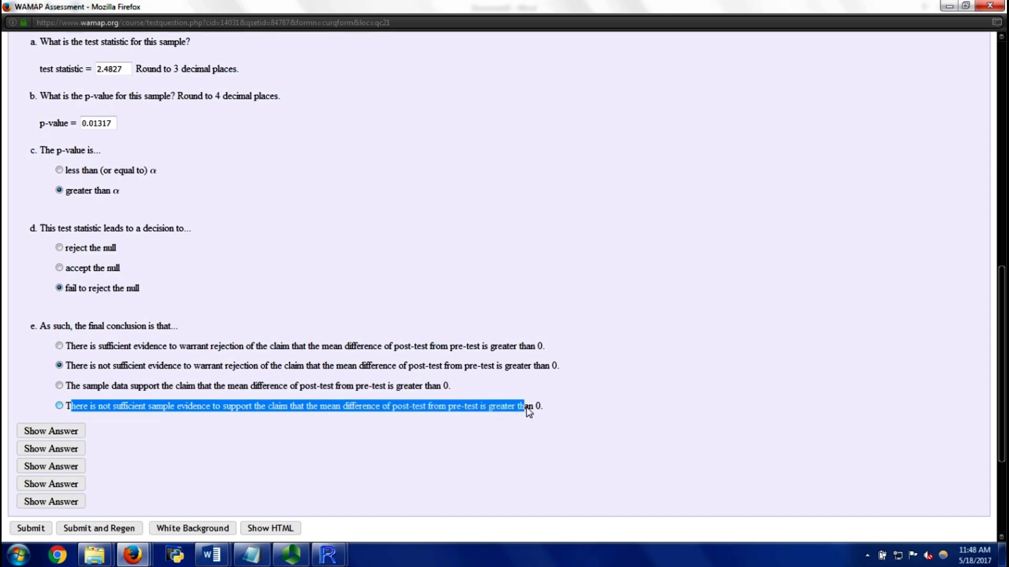
# Answer part e that there is not sufficient sample evidence to support the claim, then submit the question and check its marking
pyautogui.click(60, 406)
pyautogui.click(38, 529)
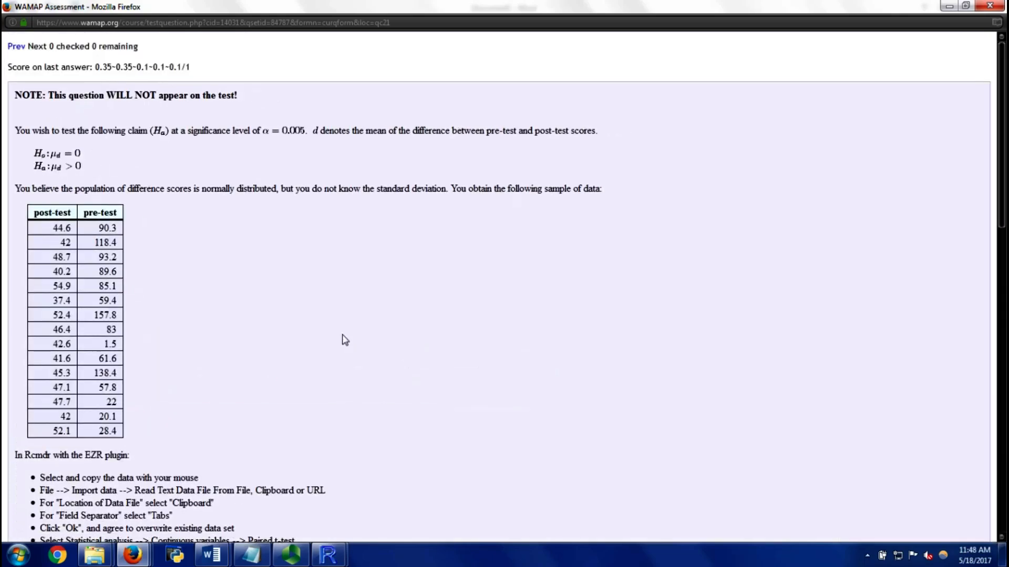
pyautogui.scroll(-15, 344, 339)
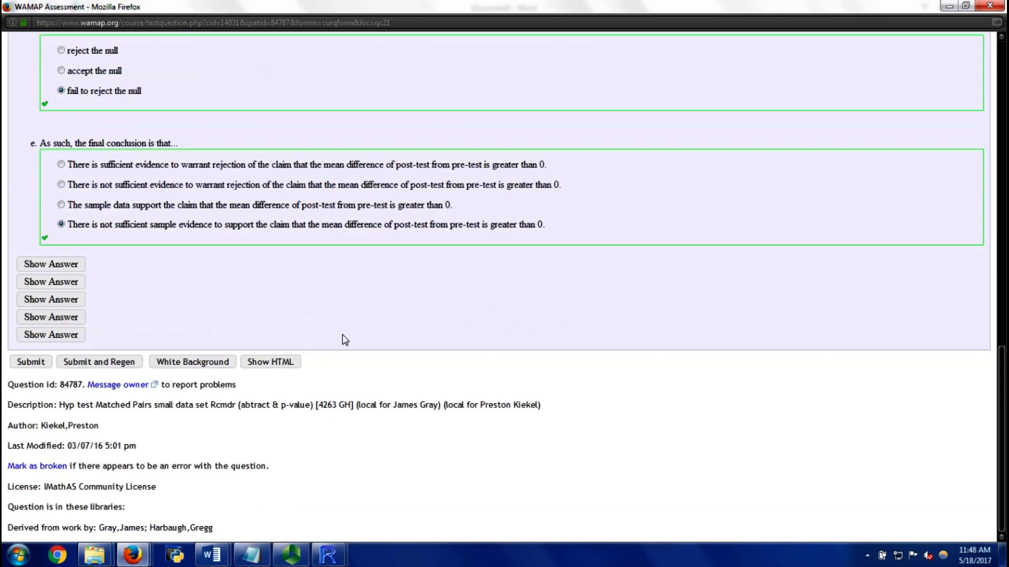
# Switch to the file window of the Week07 lessons folder
pyautogui.hotkey('alt', 'Tab')
pyautogui.hotkey('alt', 'Tab')
pyautogui.hotkey('alt', 'Tab')
pyautogui.hotkey('alt', 'Tab')
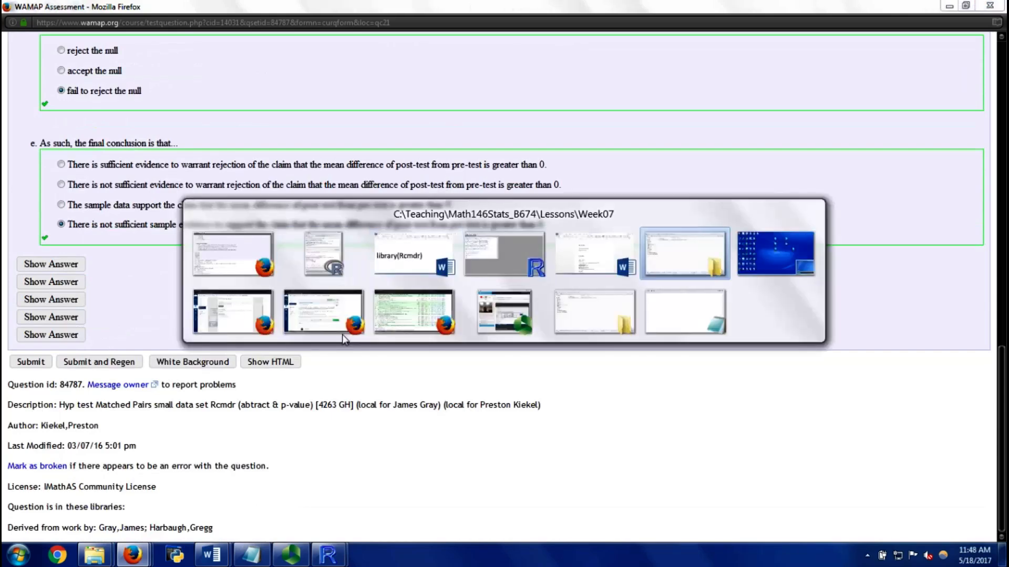